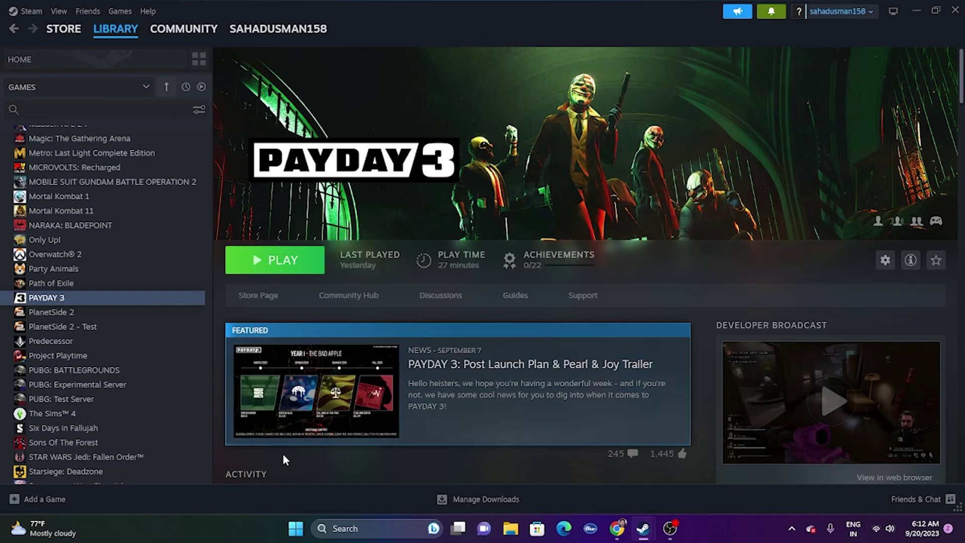
Look at the power options in the Start menu, then close it
left_click(291, 529)
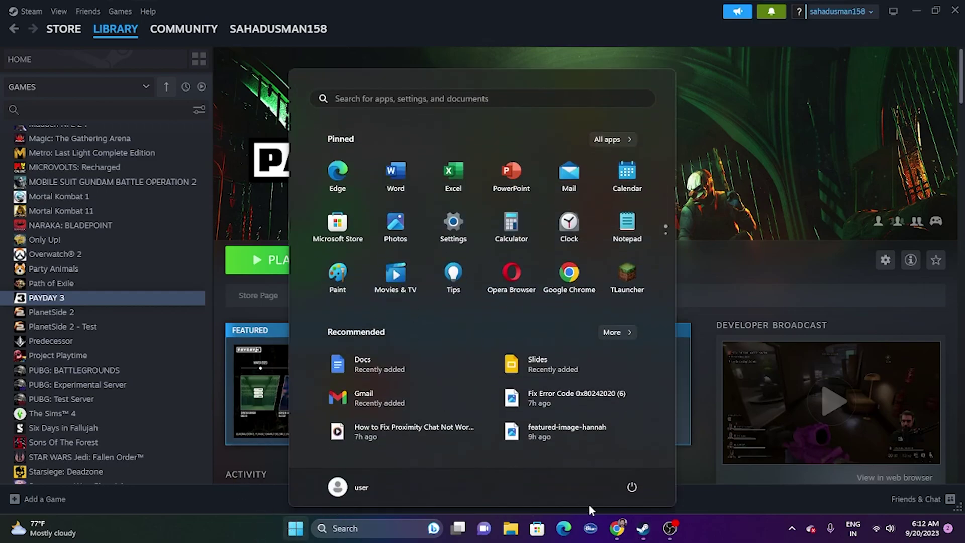
left_click(623, 484)
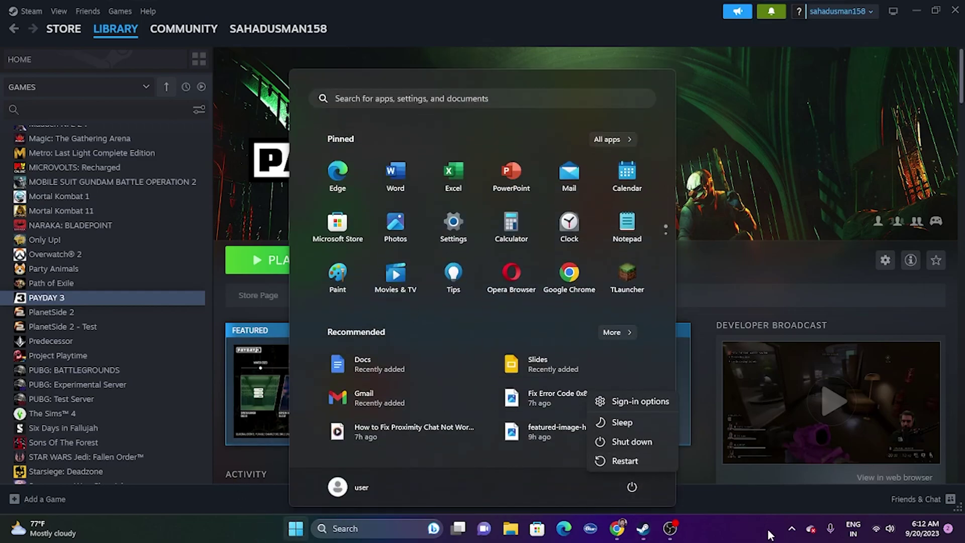
left_click(748, 526)
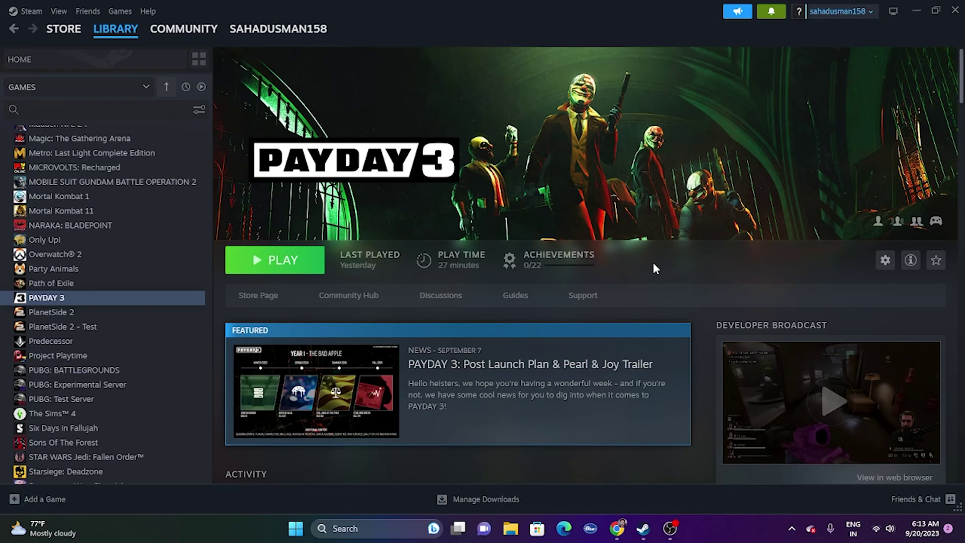
Show PAYDAY 3's Installed Files properties (46.05 GB on New Volume D:) and browse its local folder
right_click(76, 300)
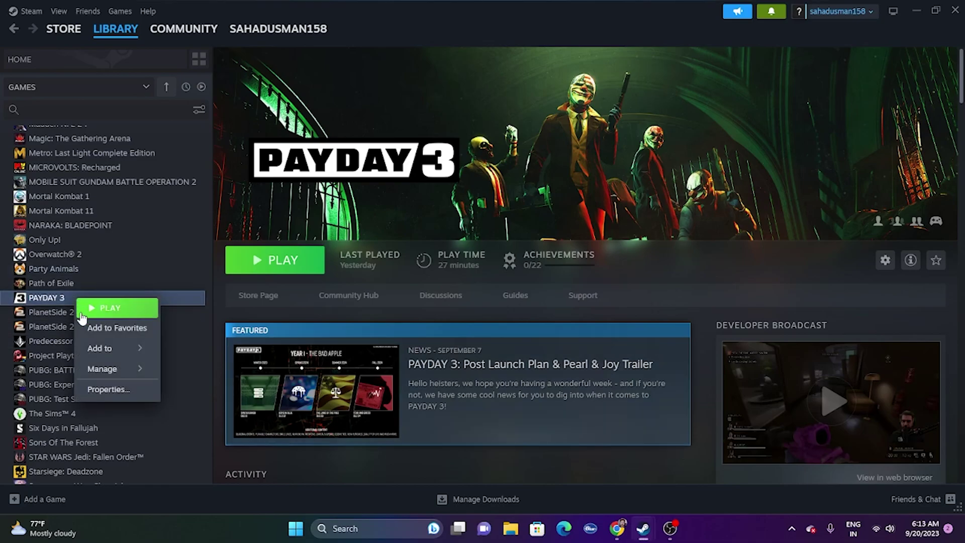
left_click(90, 389)
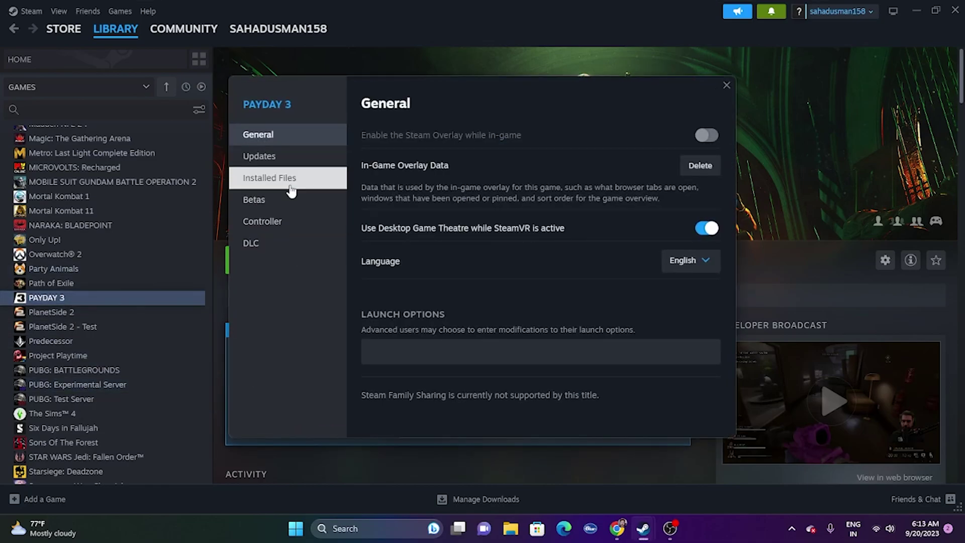
left_click(289, 189)
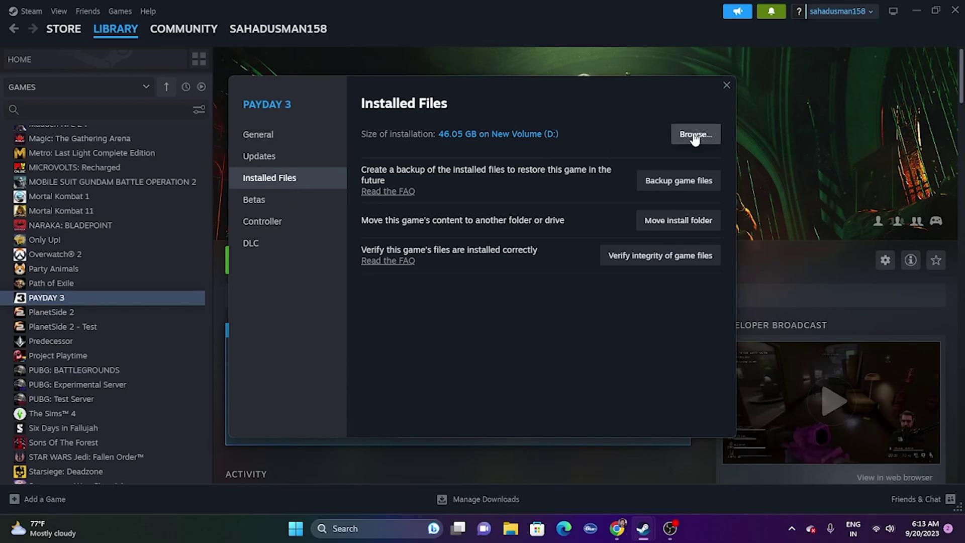
left_click(914, 11)
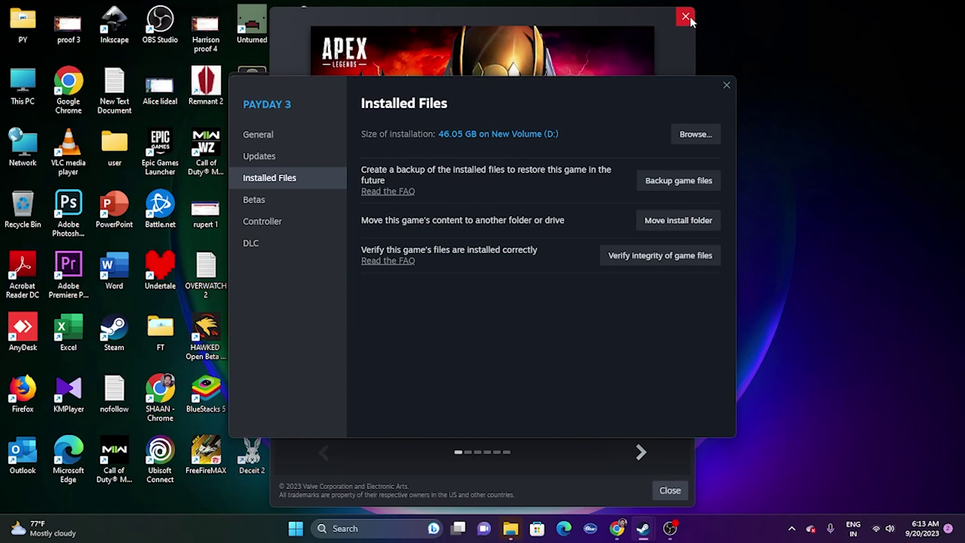
Close the Apex Legends window and PAYDAY 3 properties, maximize the PAYDAY3 folder and select PAYDAY3Client
left_click(686, 16)
left_click(727, 86)
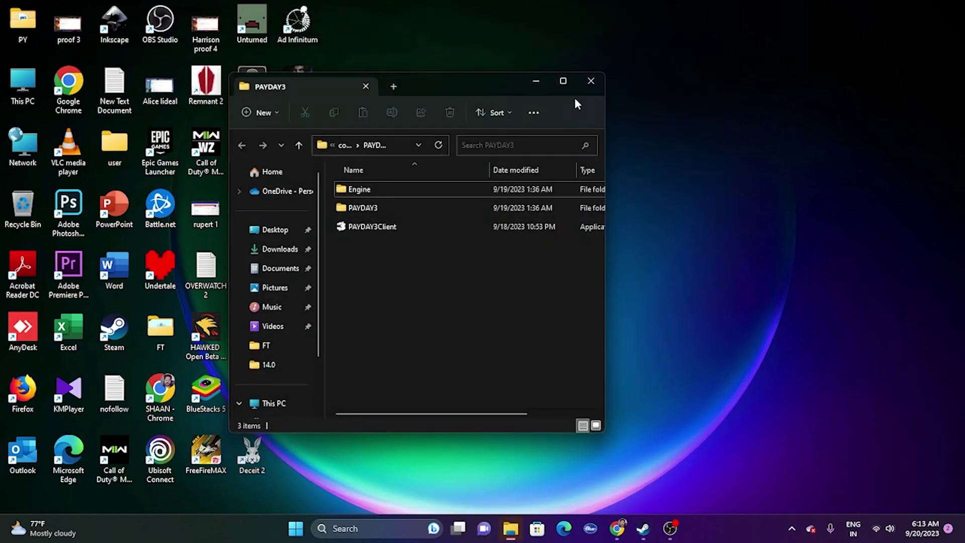
left_click(565, 81)
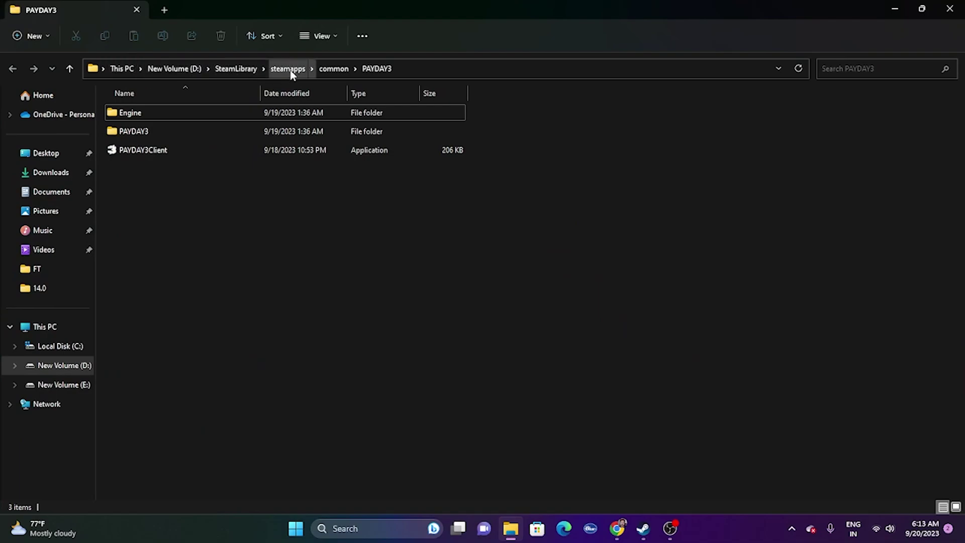
left_click(230, 154)
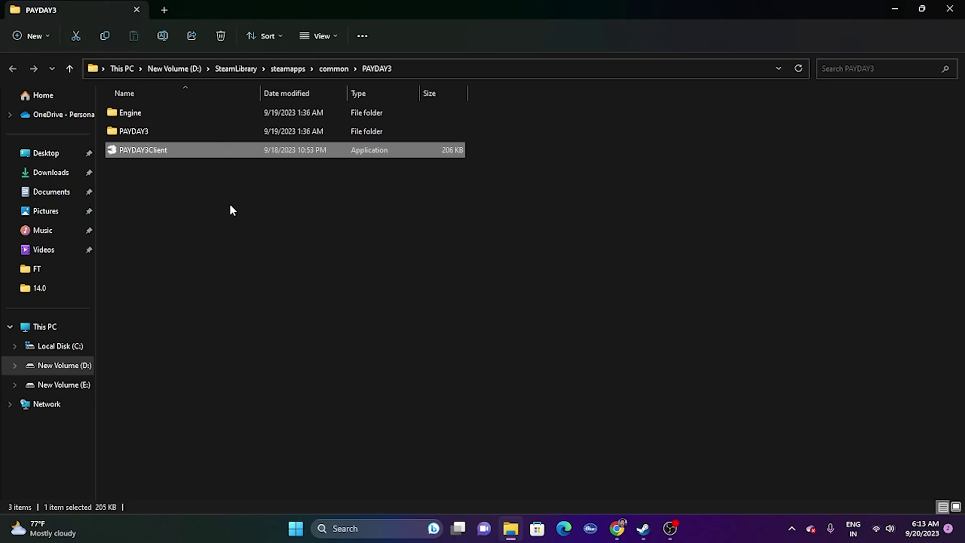
Set PAYDAY3Client to always run as administrator in its Compatibility properties
right_click(201, 155)
left_click(230, 335)
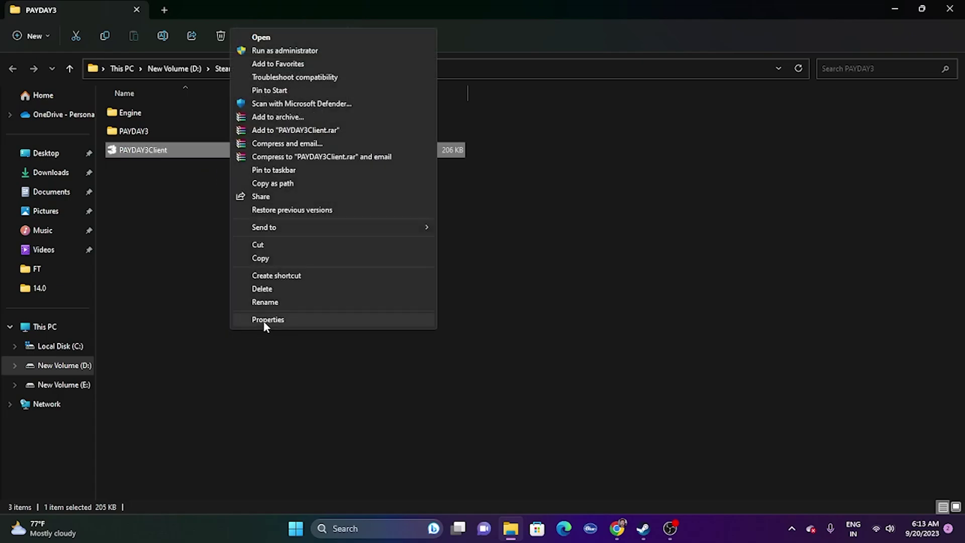
left_click(266, 321)
left_click(289, 206)
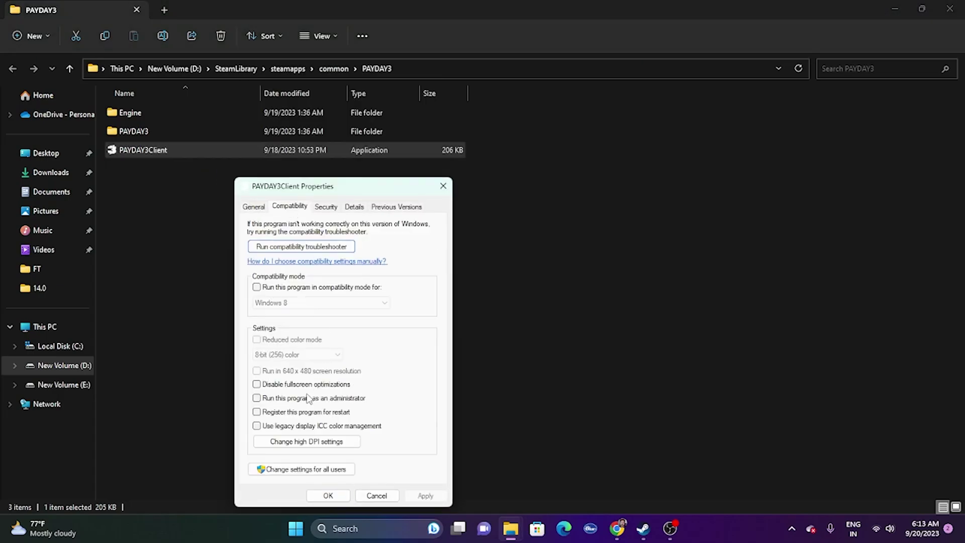
left_click(258, 399)
left_click(425, 495)
left_click(341, 495)
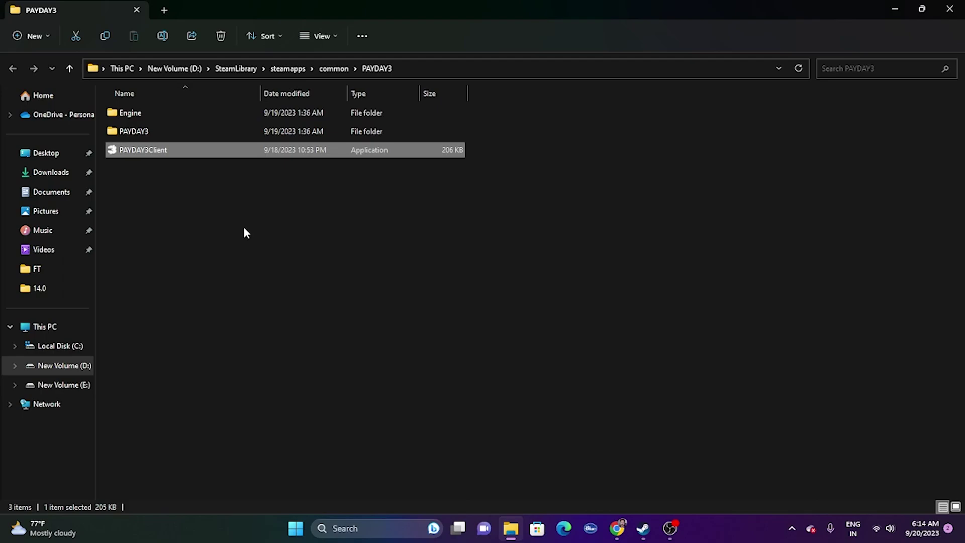
Run PAYDAY3Client in Windows 8 compatibility mode, then close the folder and return to Steam
right_click(243, 152)
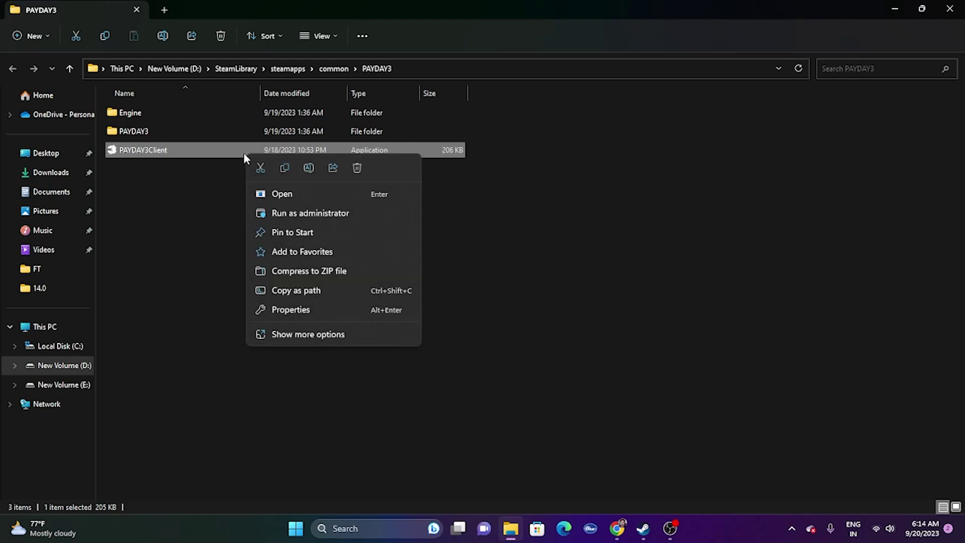
left_click(297, 335)
left_click(331, 333)
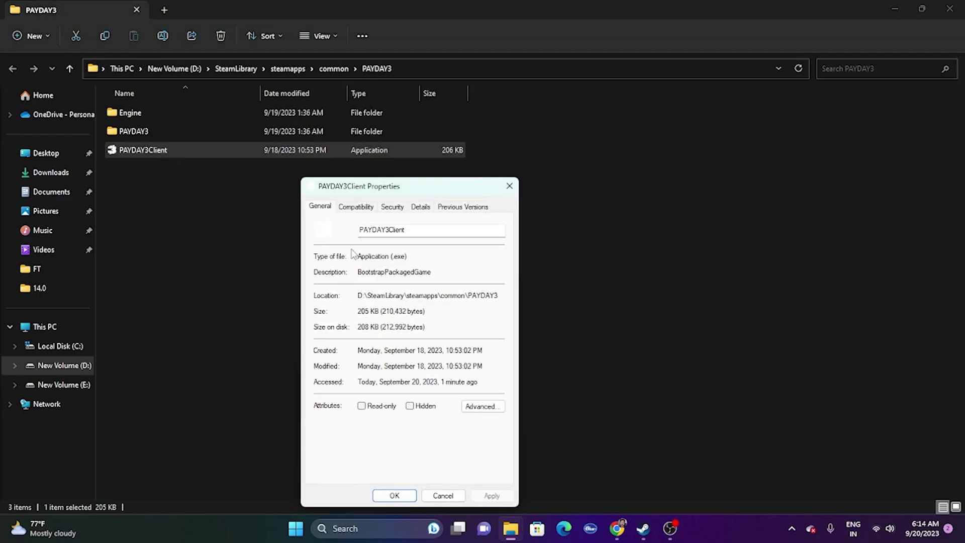
left_click(359, 210)
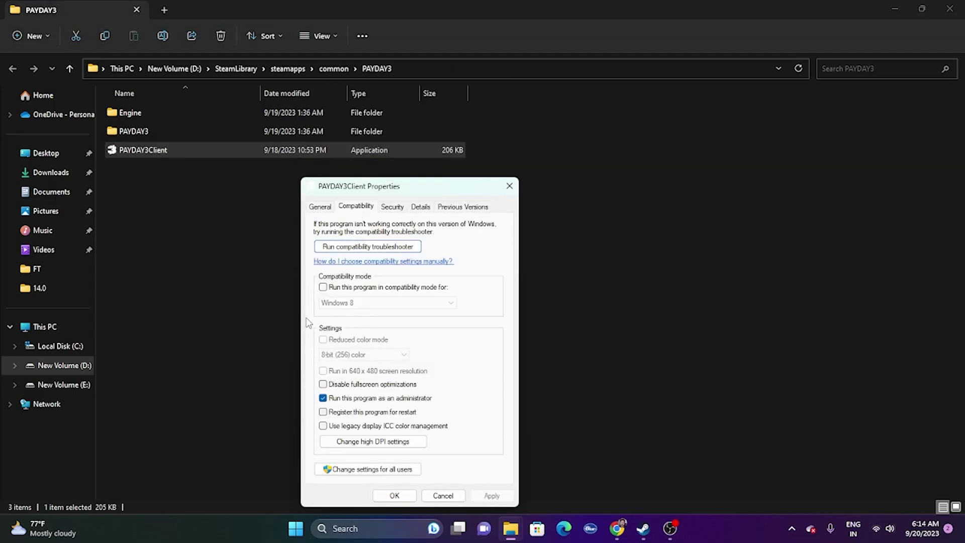
left_click(323, 288)
left_click(395, 304)
left_click(368, 337)
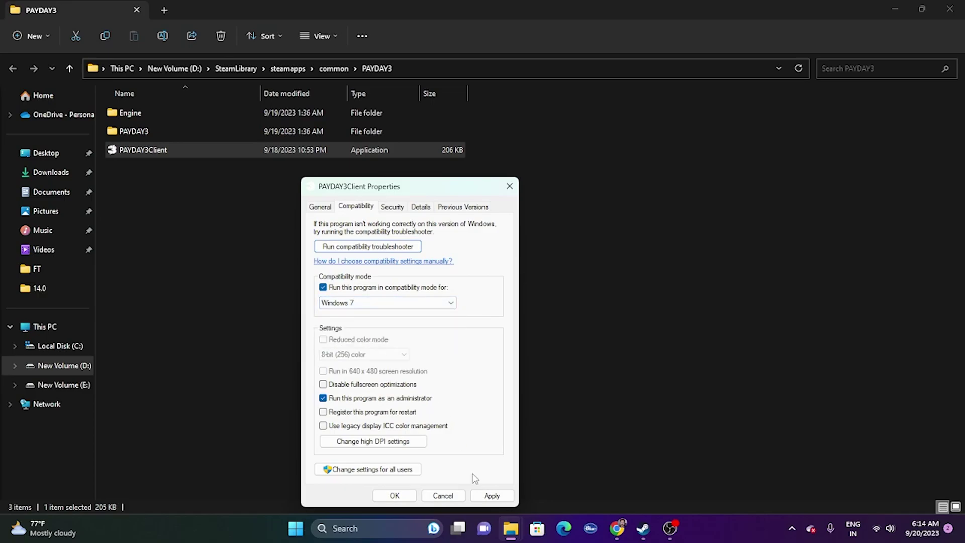
left_click(372, 303)
left_click(366, 345)
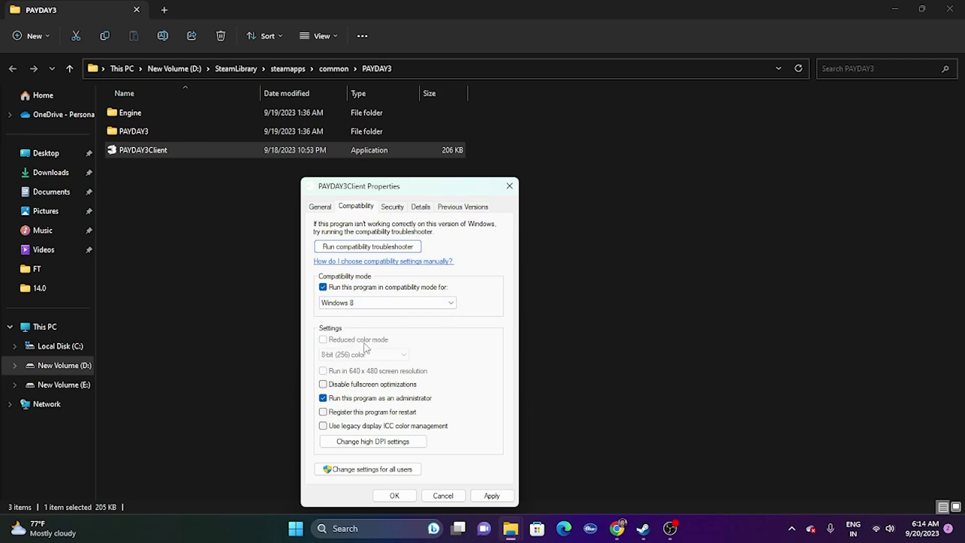
left_click(492, 496)
left_click(383, 496)
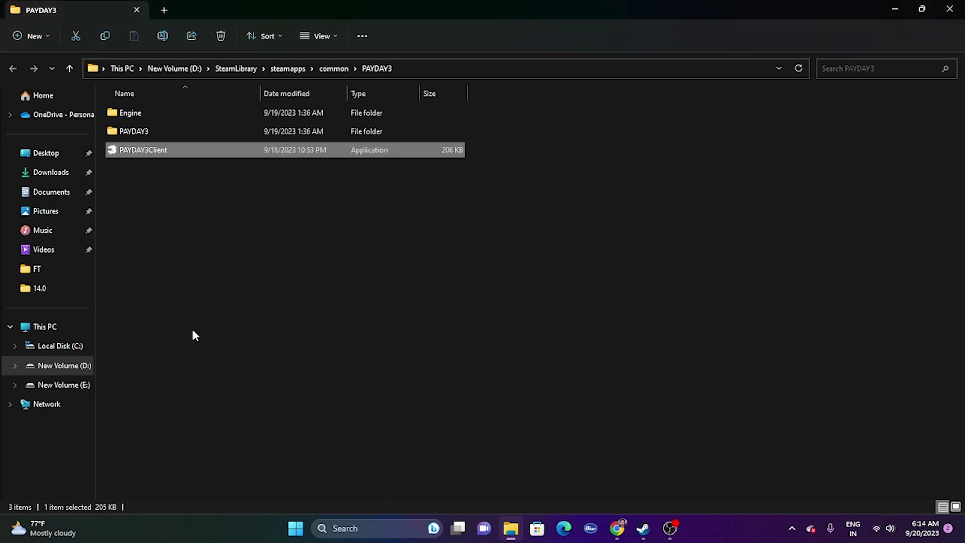
left_click(950, 10)
left_click(642, 528)
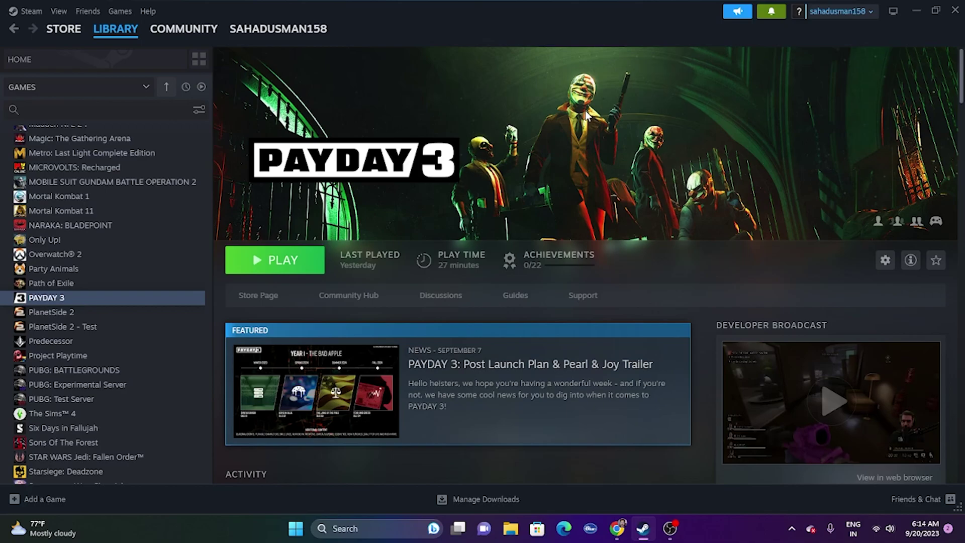
left_click(916, 11)
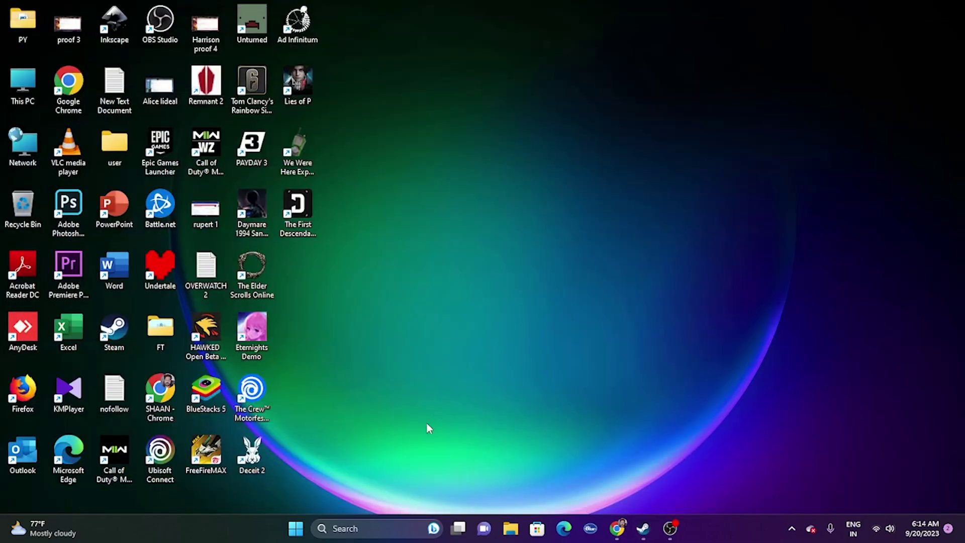
left_click(369, 526)
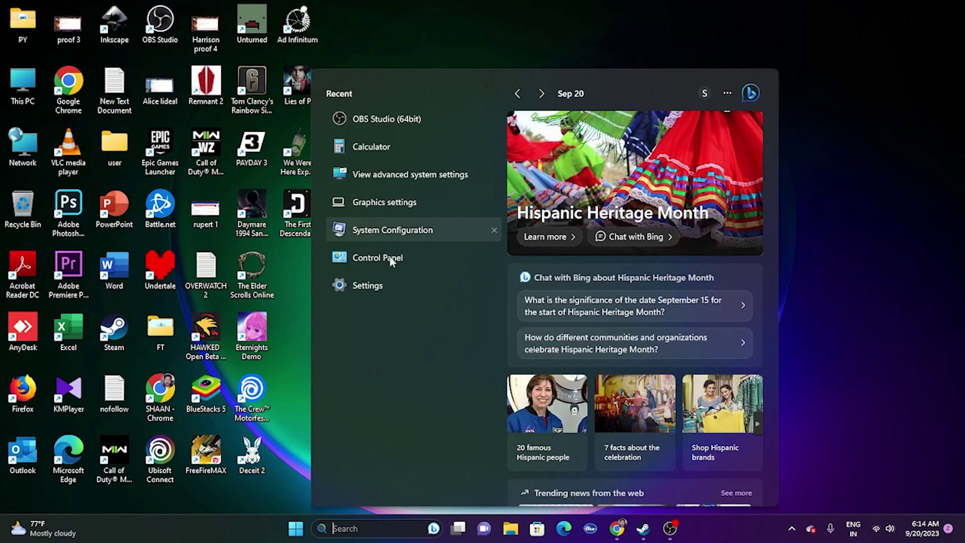
left_click(385, 280)
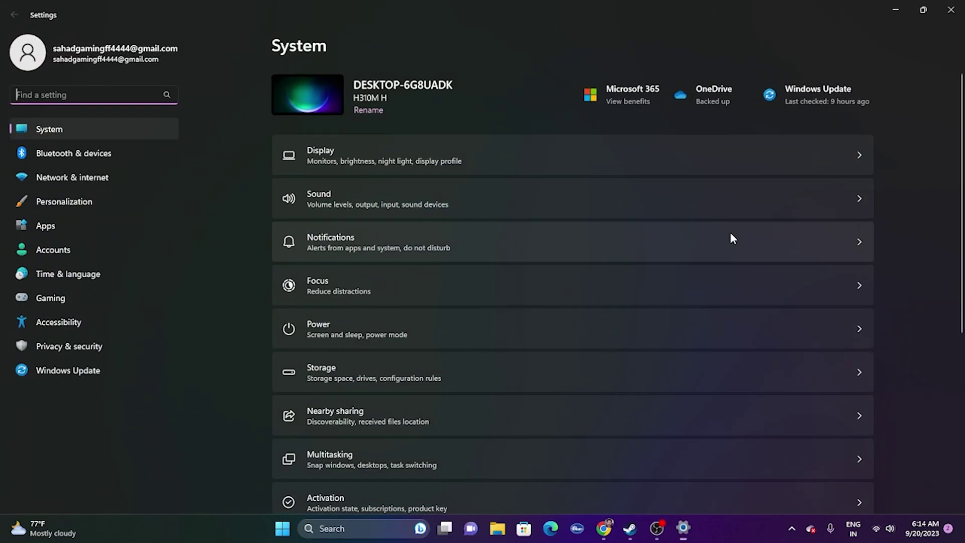
left_click(89, 278)
left_click(345, 196)
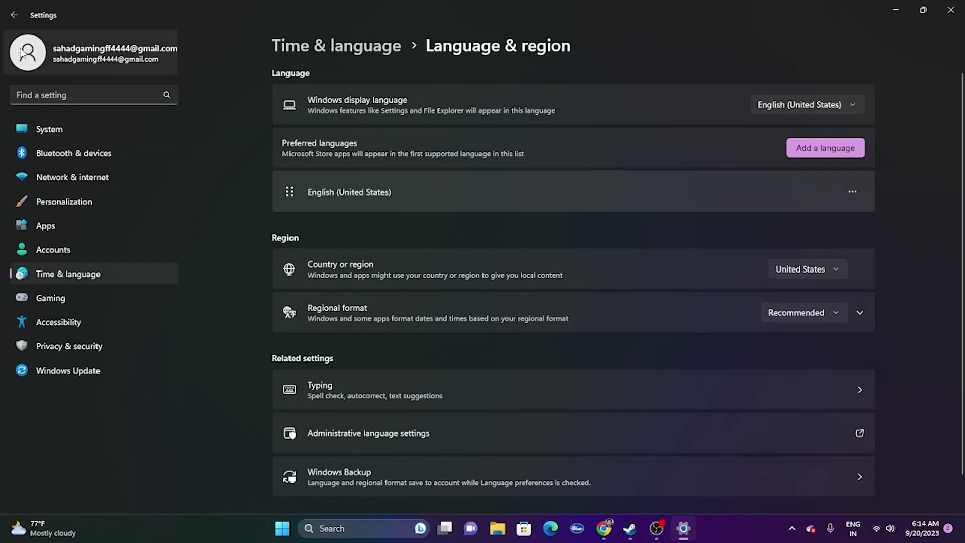
left_click(14, 15)
left_click(347, 143)
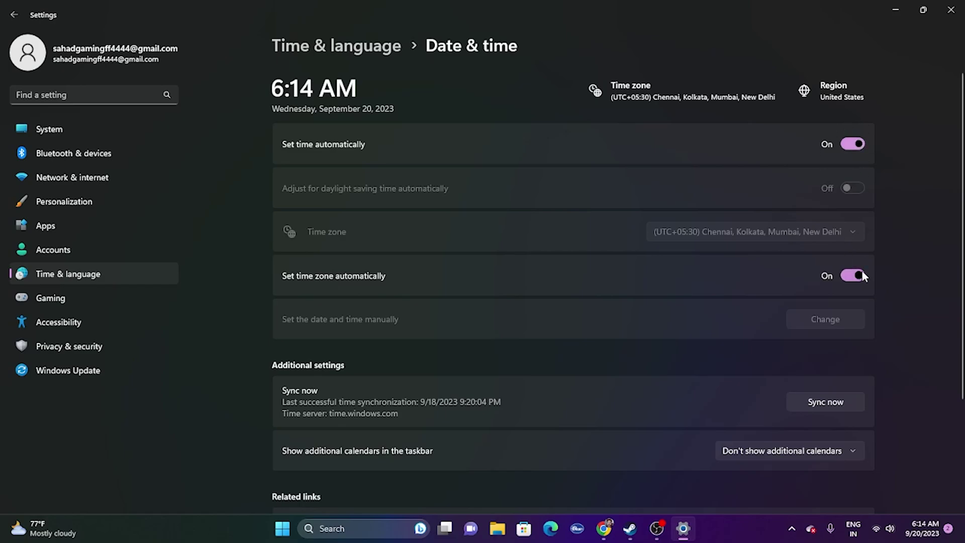
left_click(20, 12)
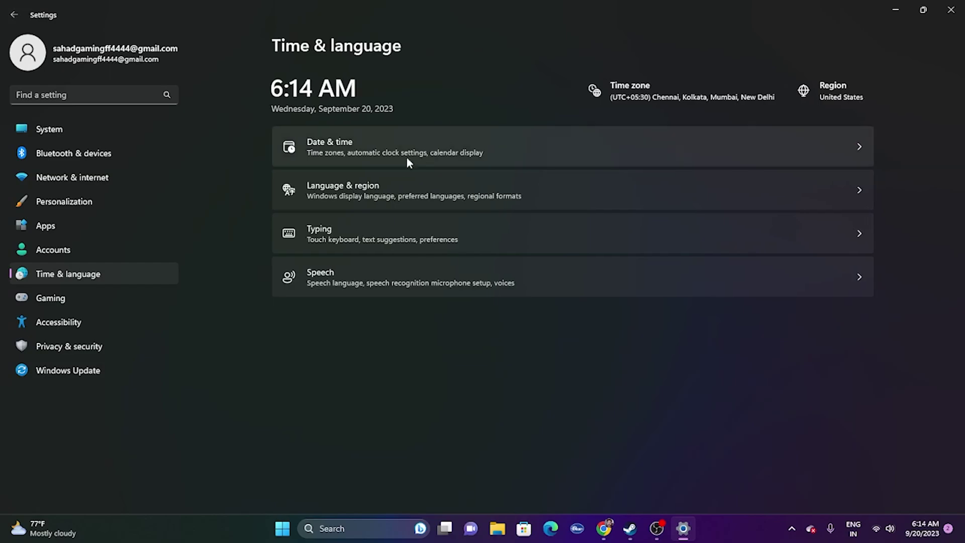
left_click(389, 180)
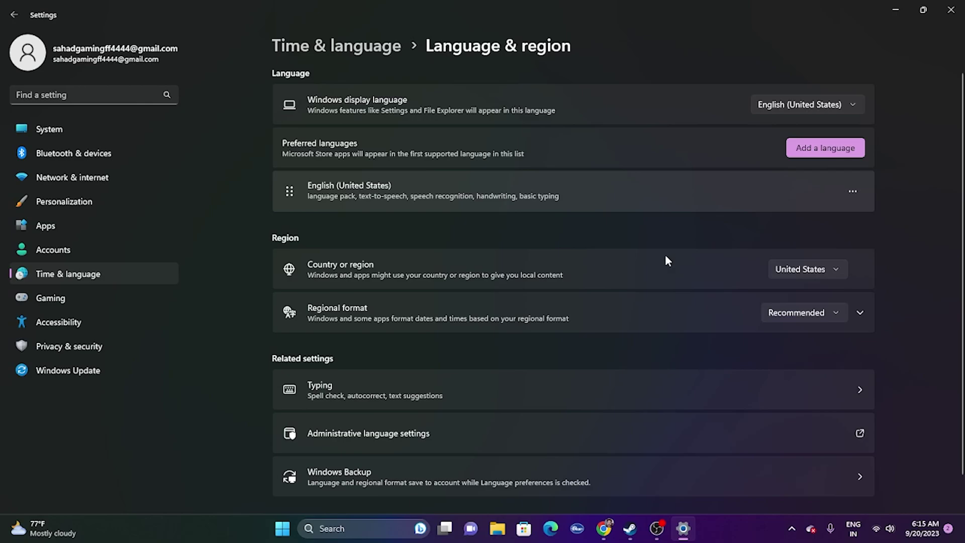
left_click(951, 10)
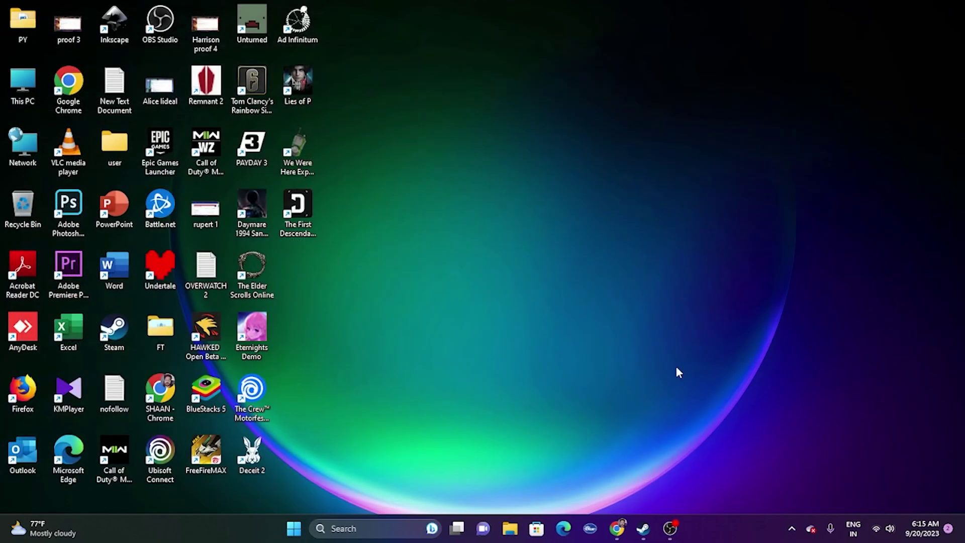
Restore the Steam window showing the PAYDAY 3 library page
left_click(643, 528)
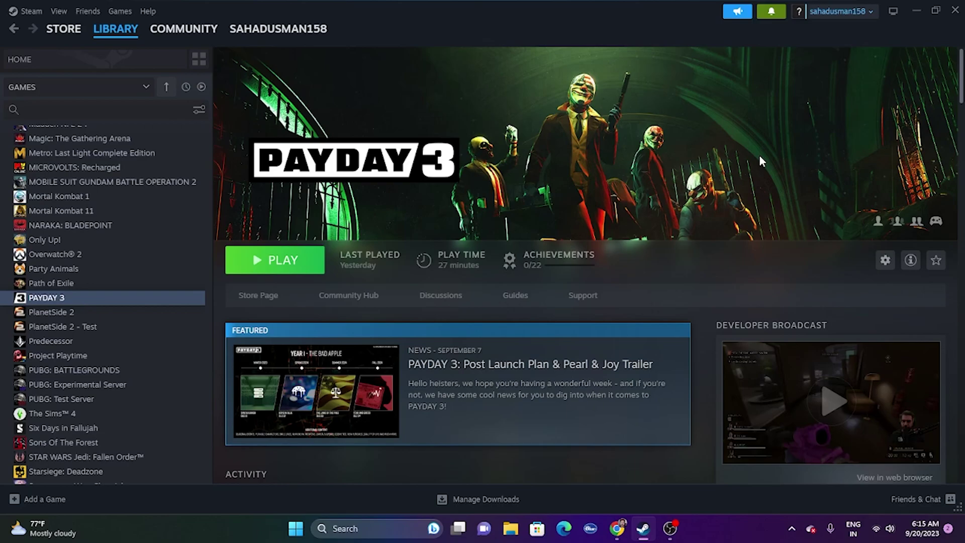
Open File Explorer, check Documents > My Games, then close the window
left_click(508, 527)
left_click(61, 329)
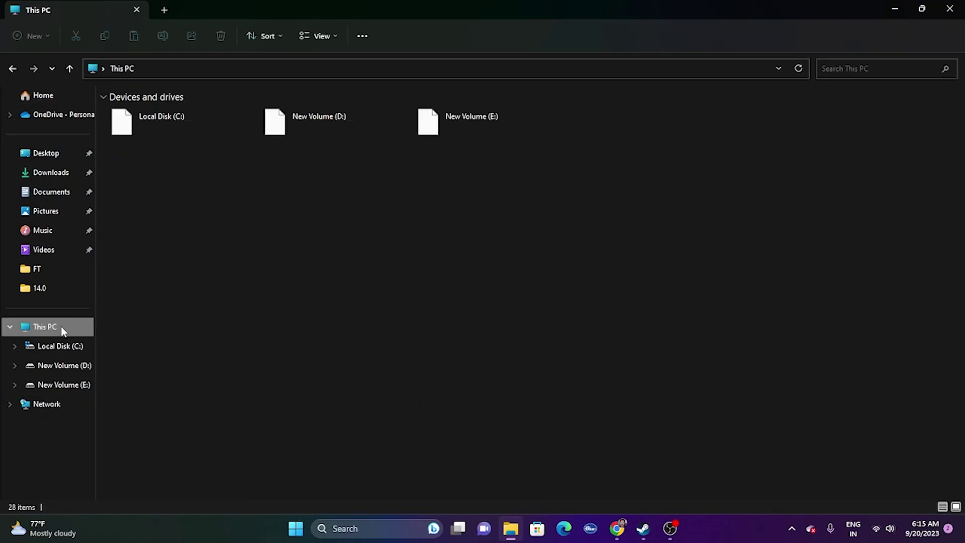
left_click(50, 190)
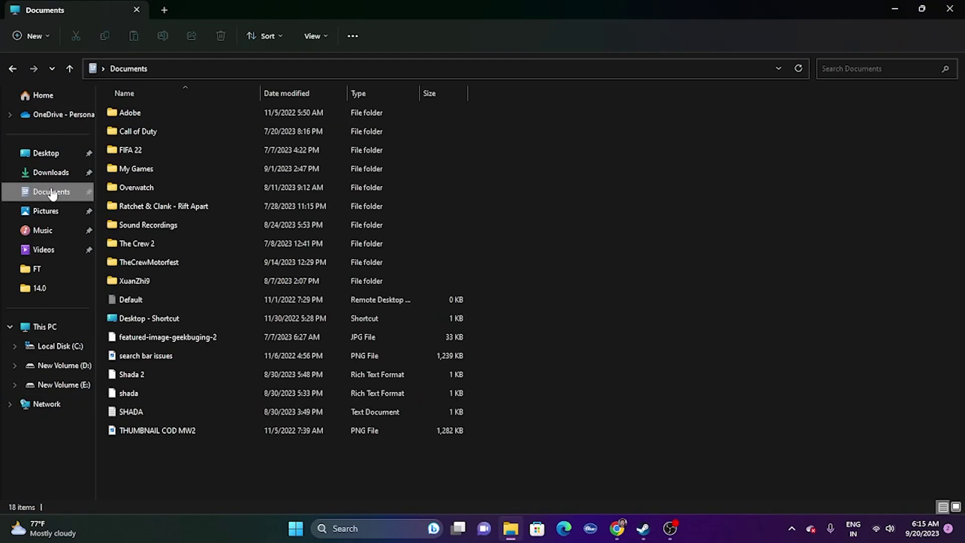
double_click(125, 170)
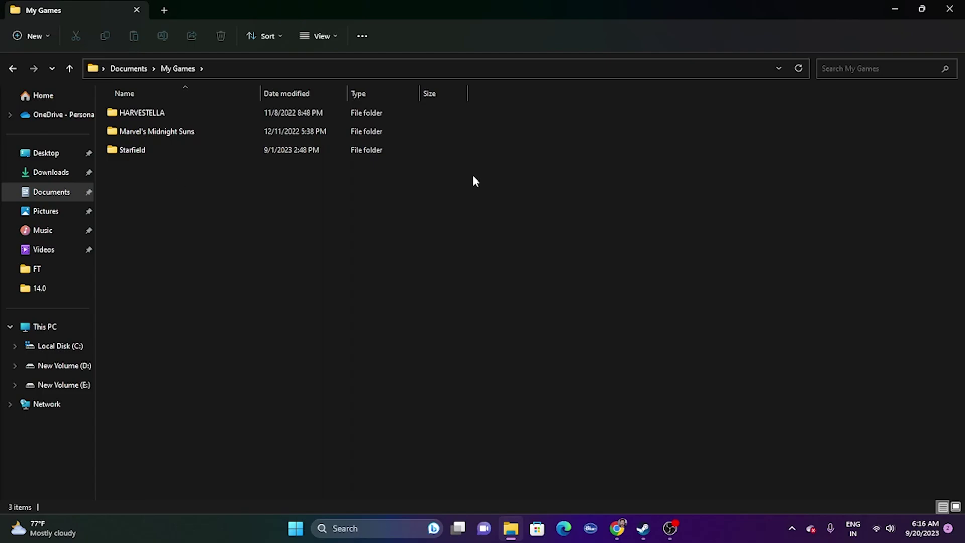
left_click(950, 8)
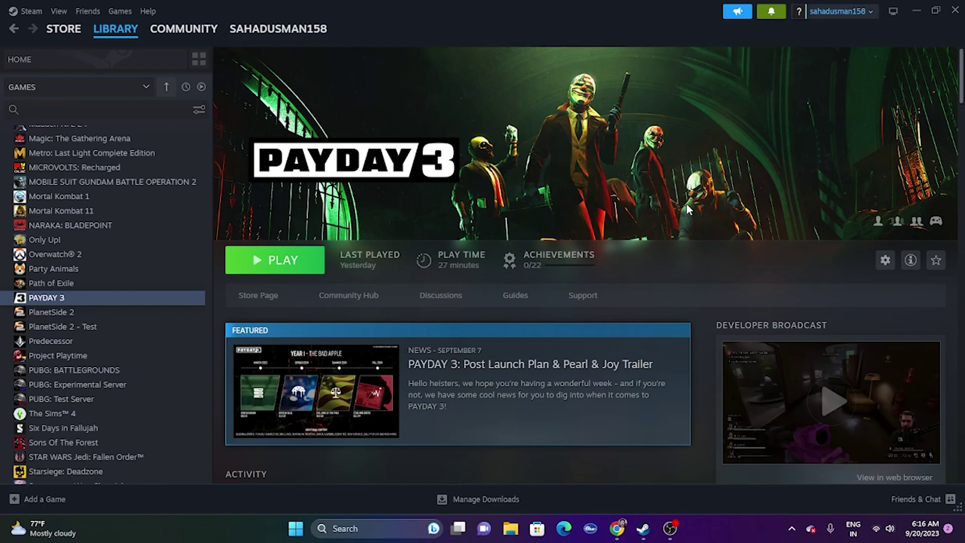
Open Control Panel's Windows Defender Firewall allowed apps list and scroll to PAYDAY 3
left_click(355, 528)
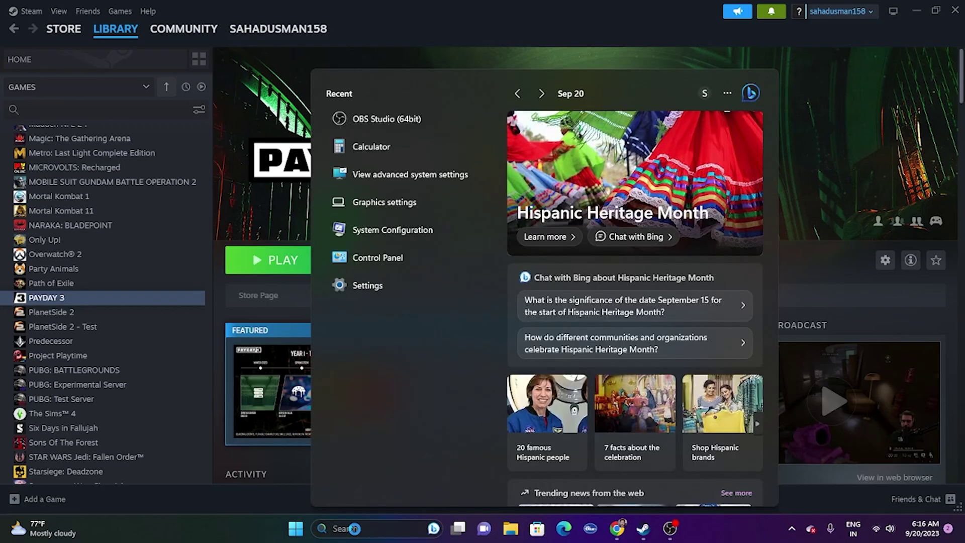
left_click(400, 255)
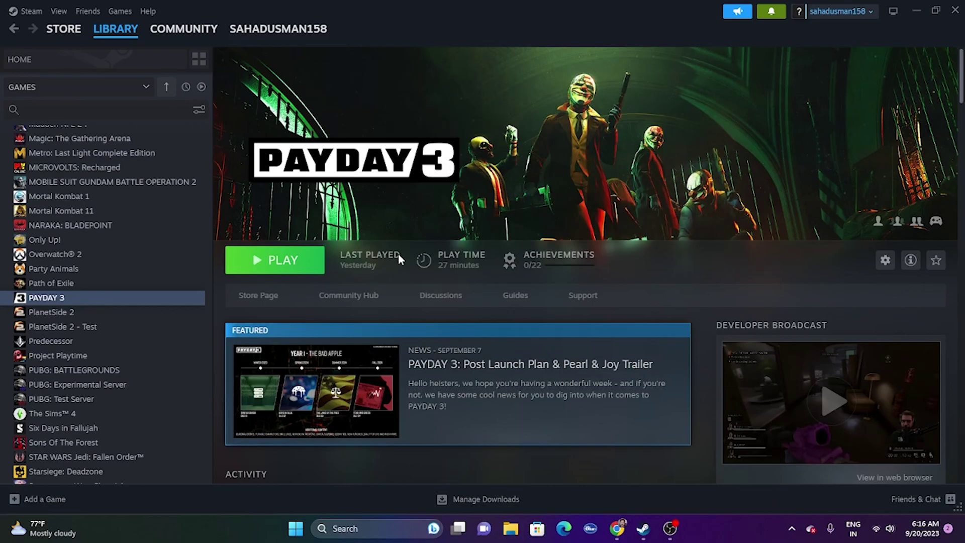
left_click(352, 98)
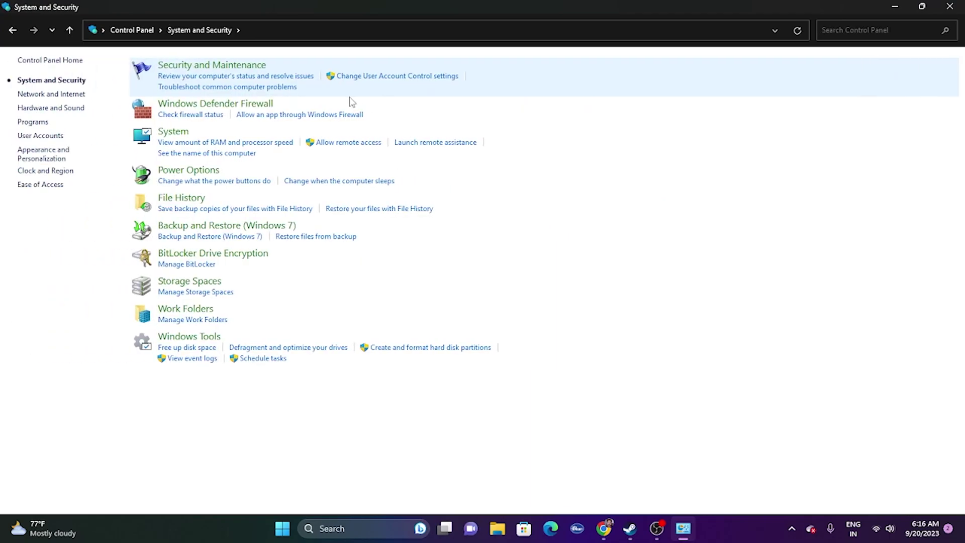
left_click(233, 106)
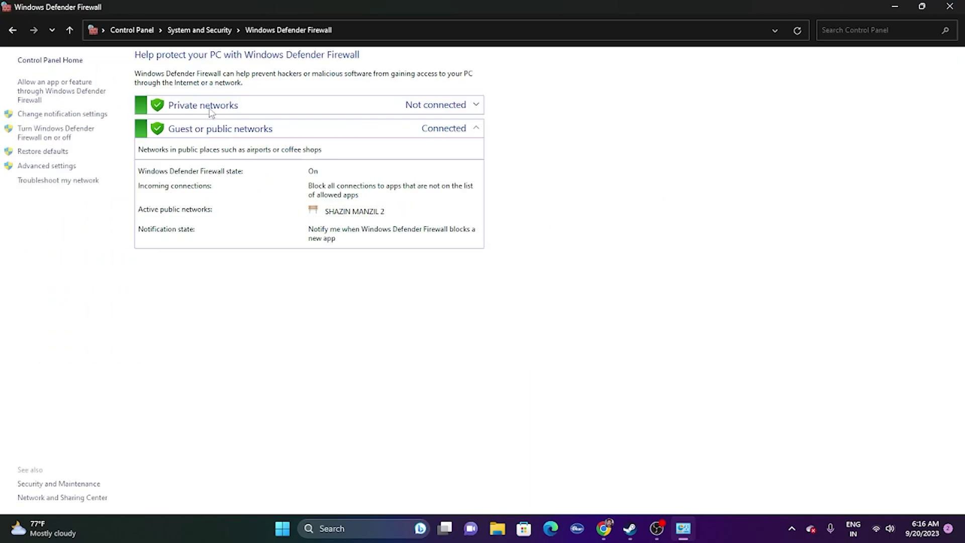
left_click(57, 92)
scroll(402, 175, "down", 2)
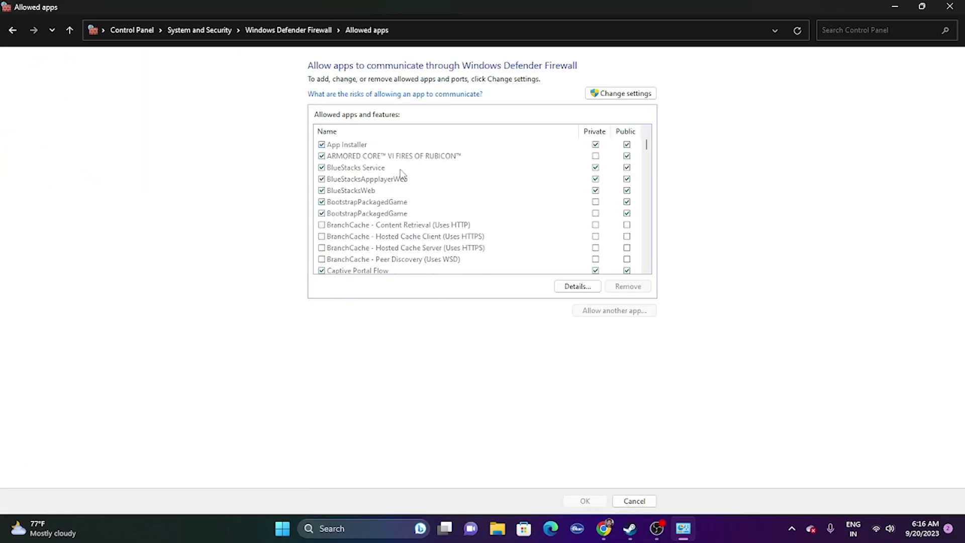
scroll(402, 174, "down", 15)
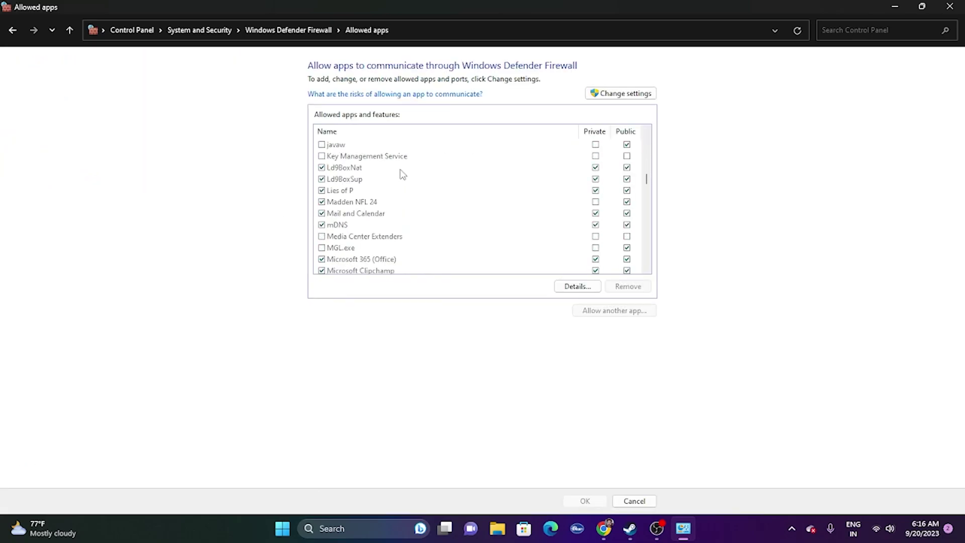
scroll(402, 174, "down", 15)
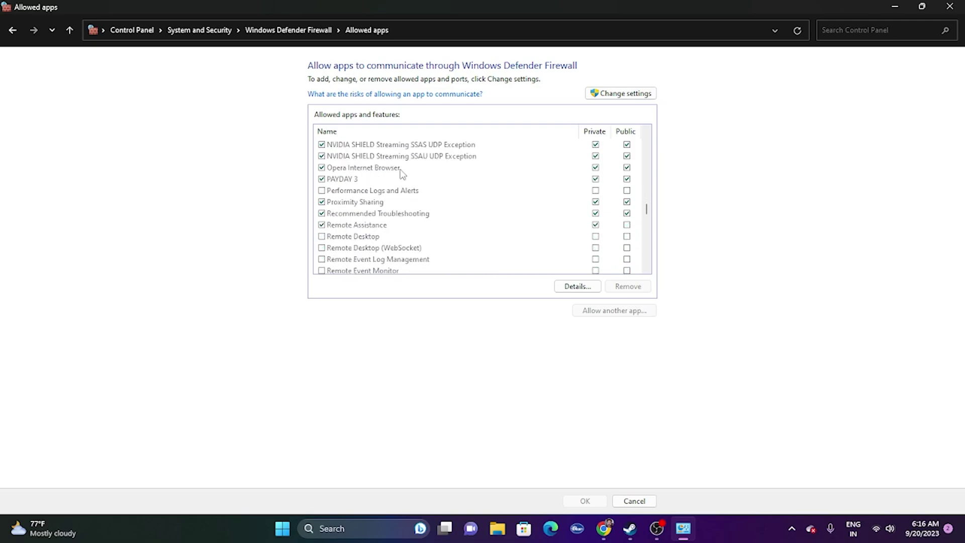
scroll(402, 174, "down", 1)
scroll(343, 166, "up", 1)
Unlock the allowed apps list and pick D:\SteamLibrary\steamapps\common\PAYDAY3\PAYDAY3Client as another app
left_click(606, 99)
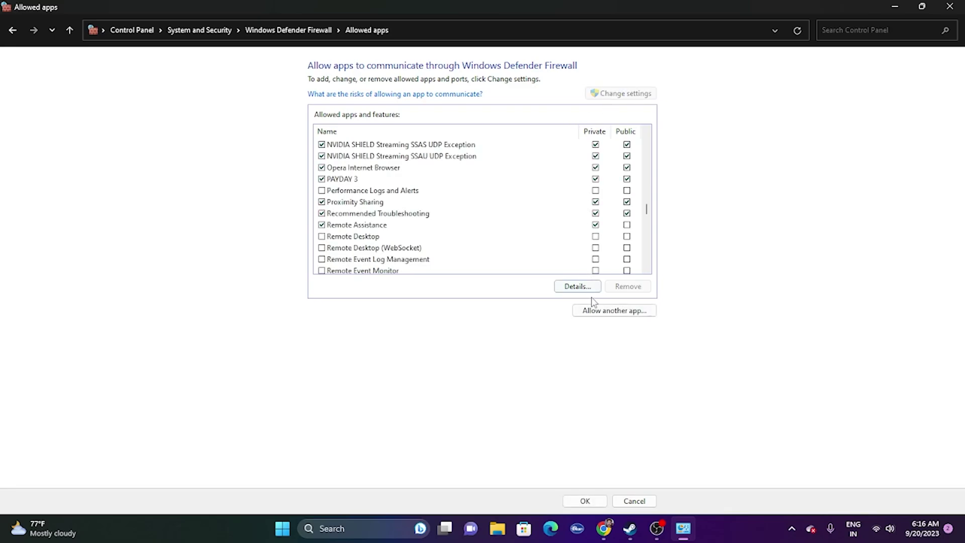
left_click(591, 310)
left_click(571, 322)
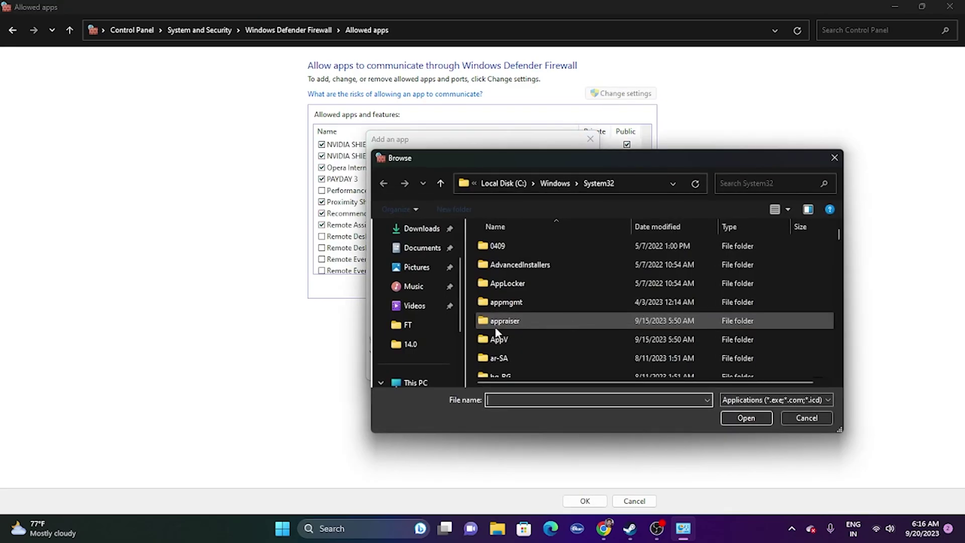
scroll(428, 334, "down", 2)
left_click(427, 341)
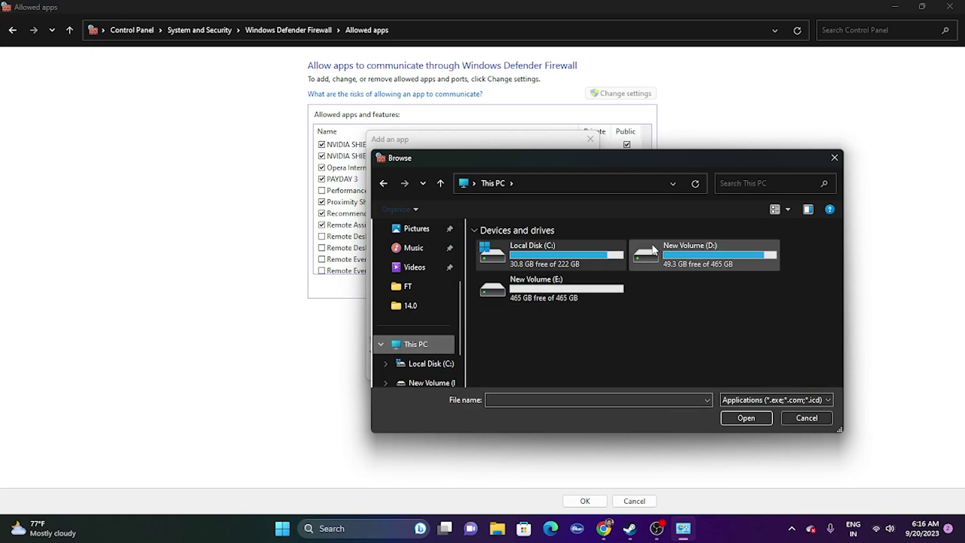
double_click(702, 258)
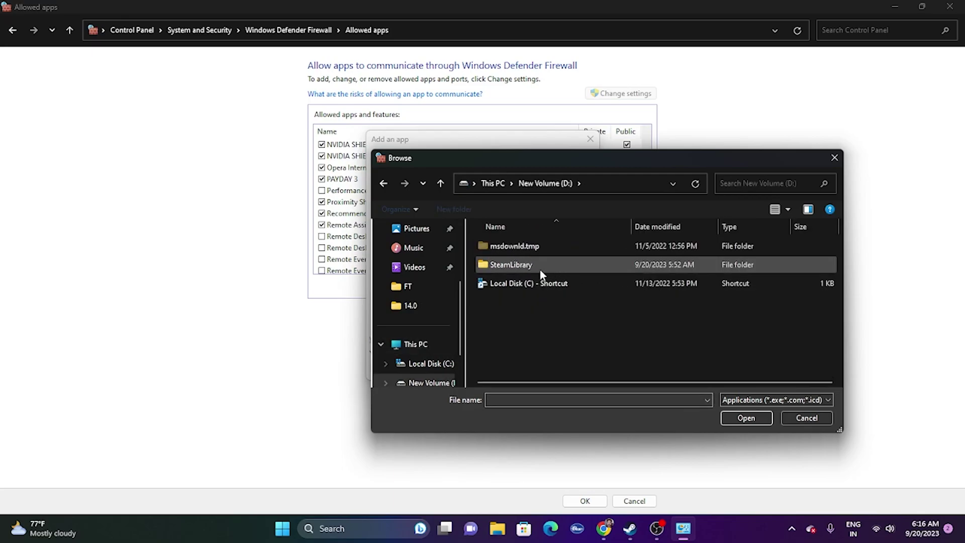
double_click(539, 265)
double_click(537, 246)
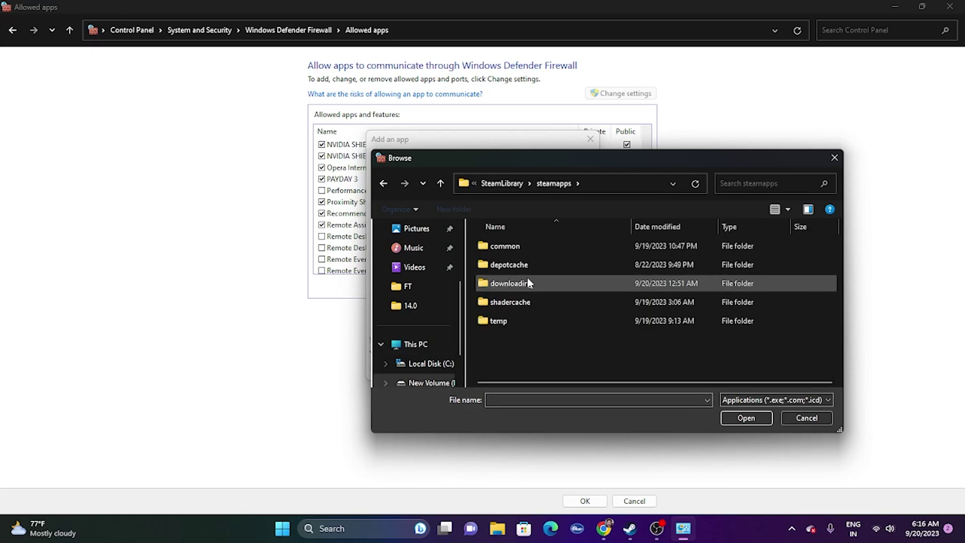
double_click(524, 248)
scroll(534, 303, "down", 2)
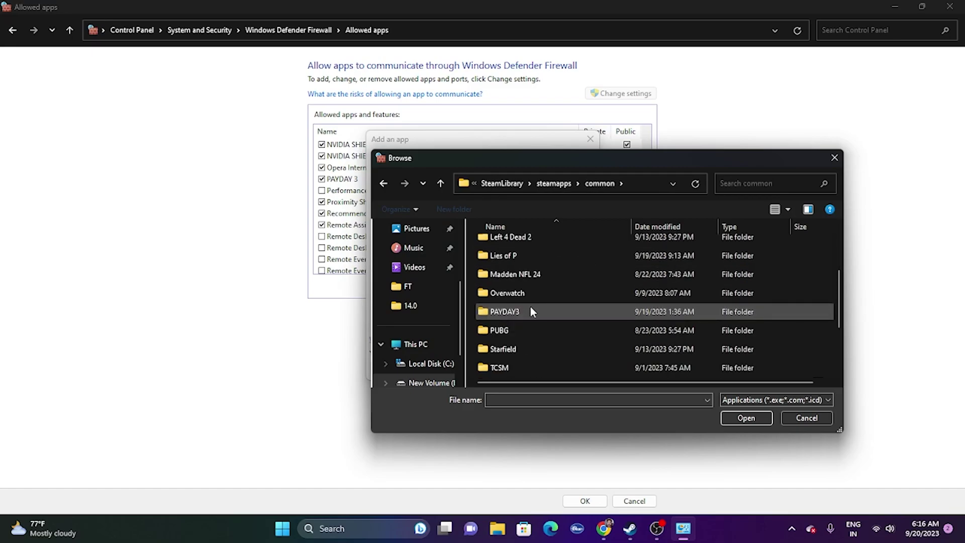
double_click(531, 312)
left_click(528, 284)
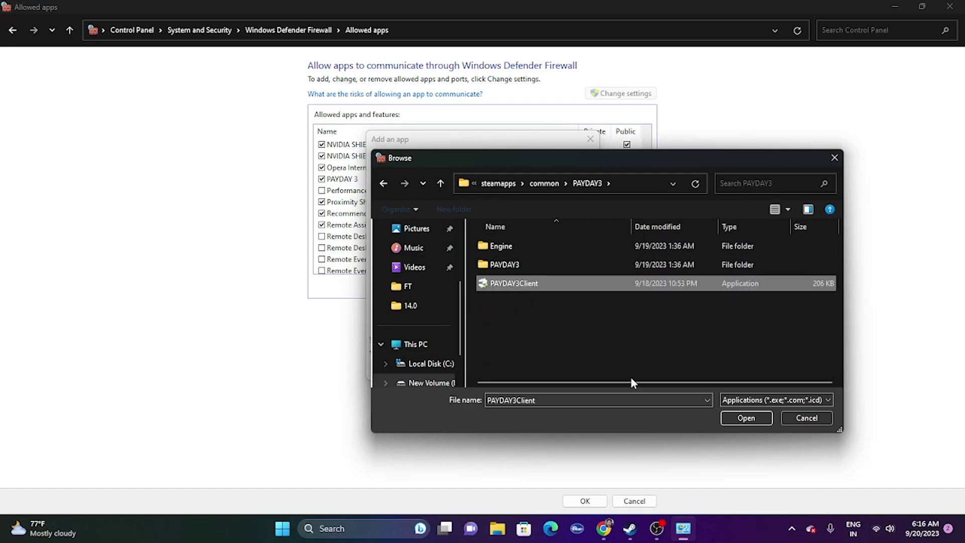
left_click(738, 423)
Try adding PAYDAY3Client, dismiss the already-listed error and close the dialog
left_click(525, 370)
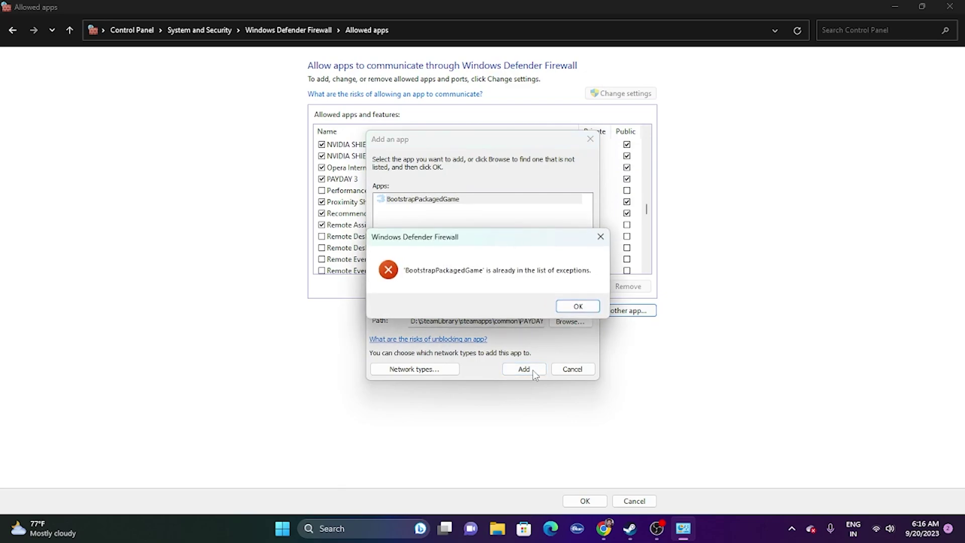
left_click(577, 306)
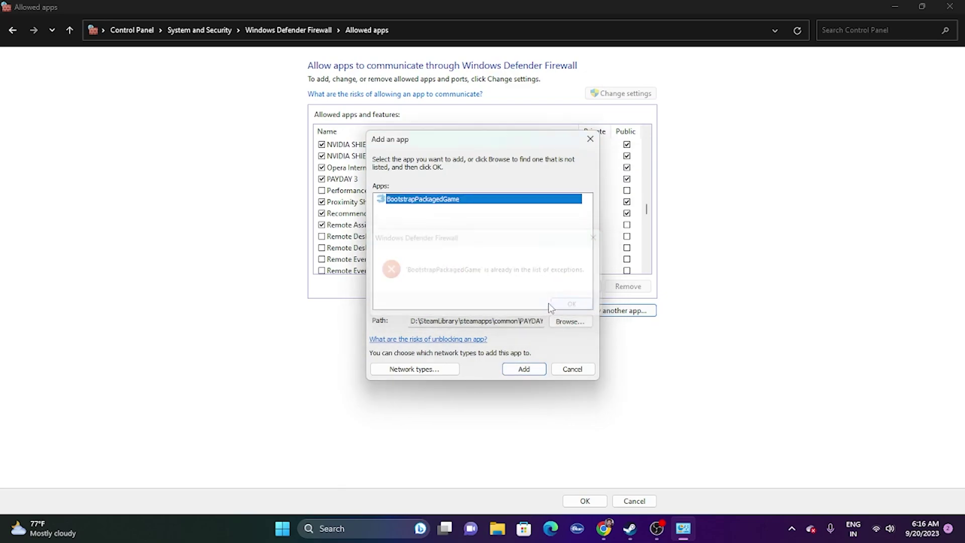
left_click(590, 139)
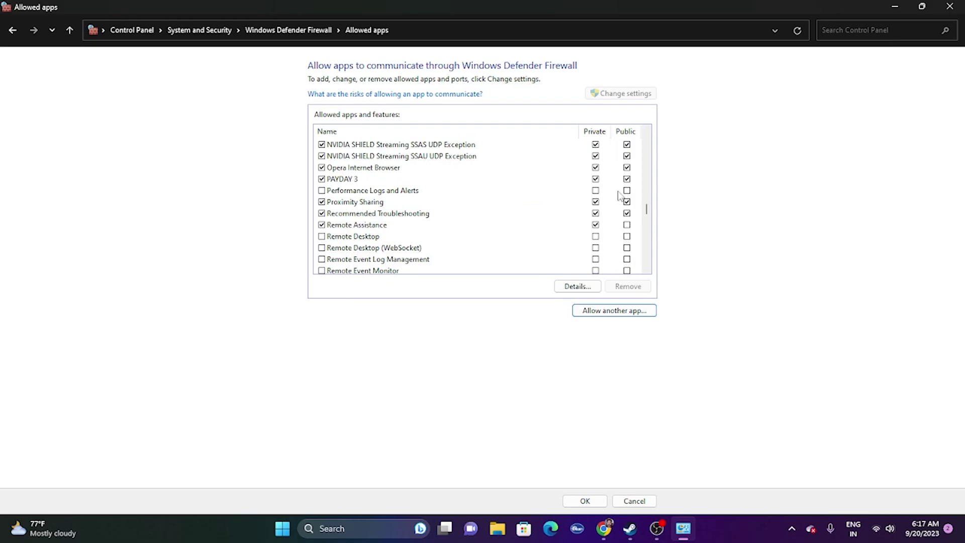
Close the allowed apps window, minimize Steam and bring up the Start button's system tools menu
left_click(947, 7)
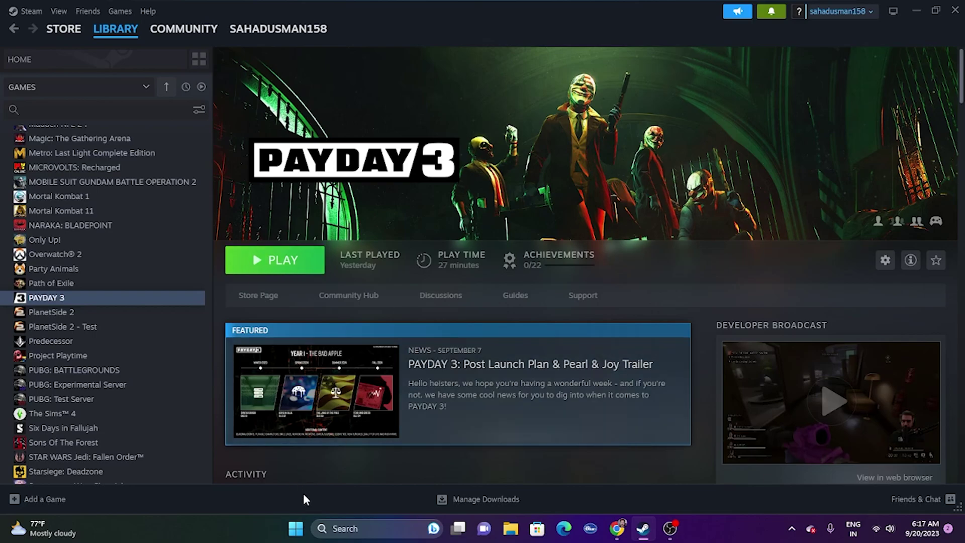
left_click(916, 10)
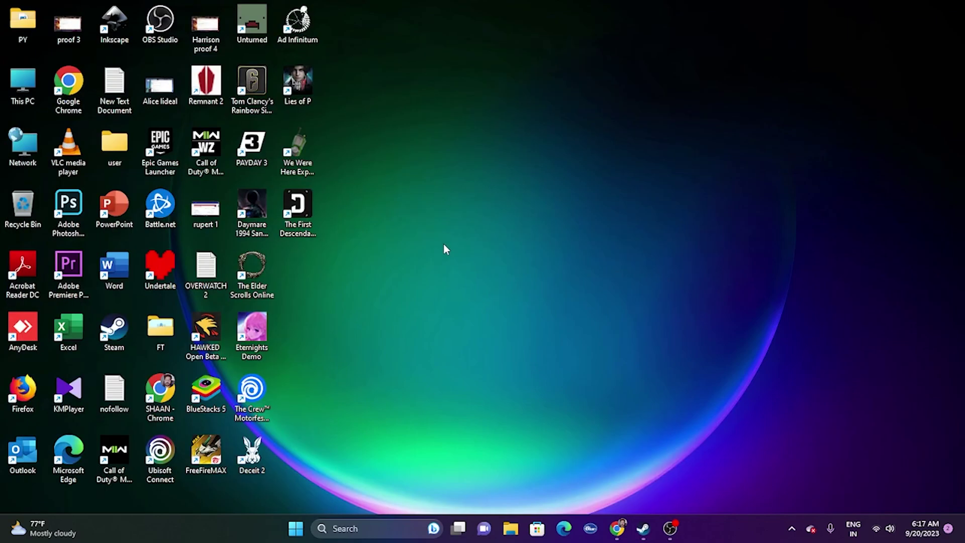
right_click(296, 528)
Review running processes in a maximized Task Manager, then close it and return to Steam
left_click(294, 377)
left_click(261, 11)
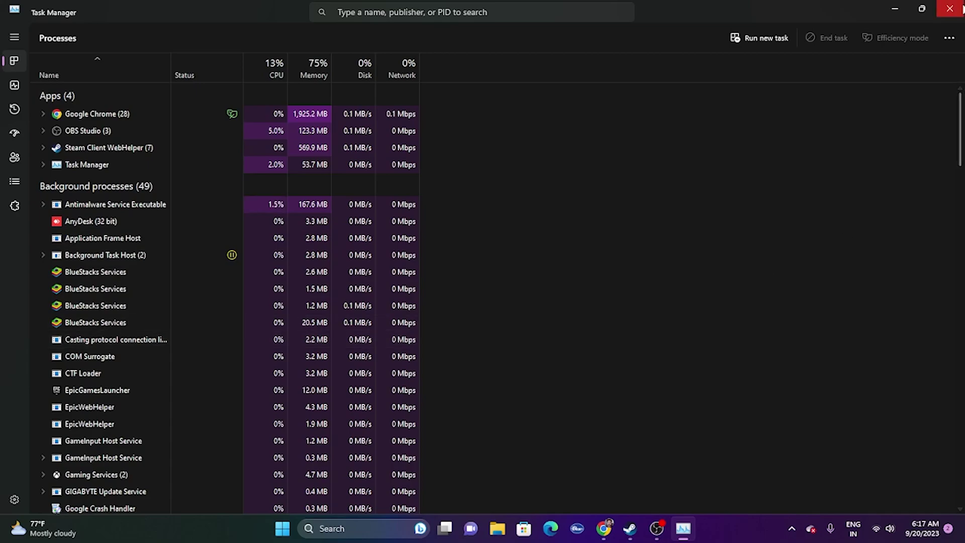
left_click(961, 8)
left_click(643, 529)
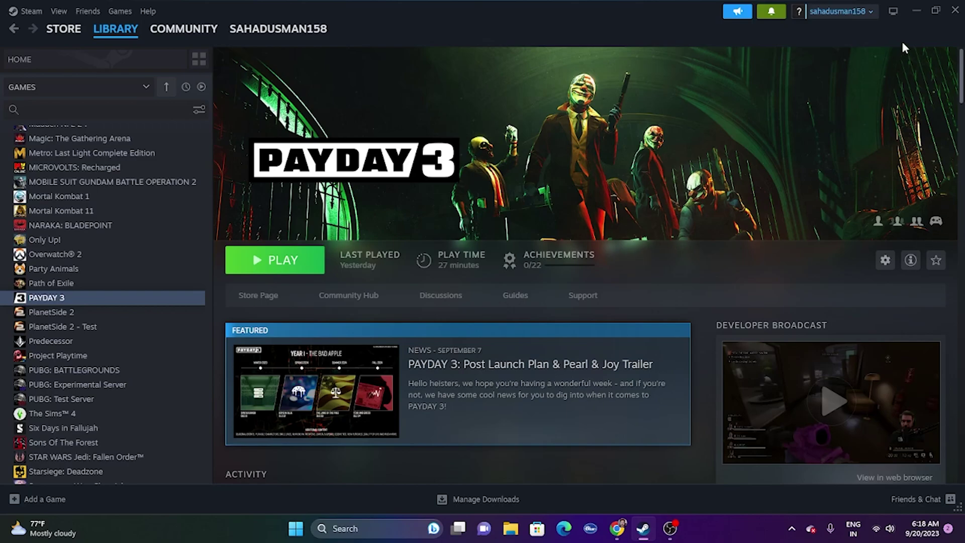
Minimize Steam and launch System Configuration from Windows search
left_click(916, 10)
left_click(385, 527)
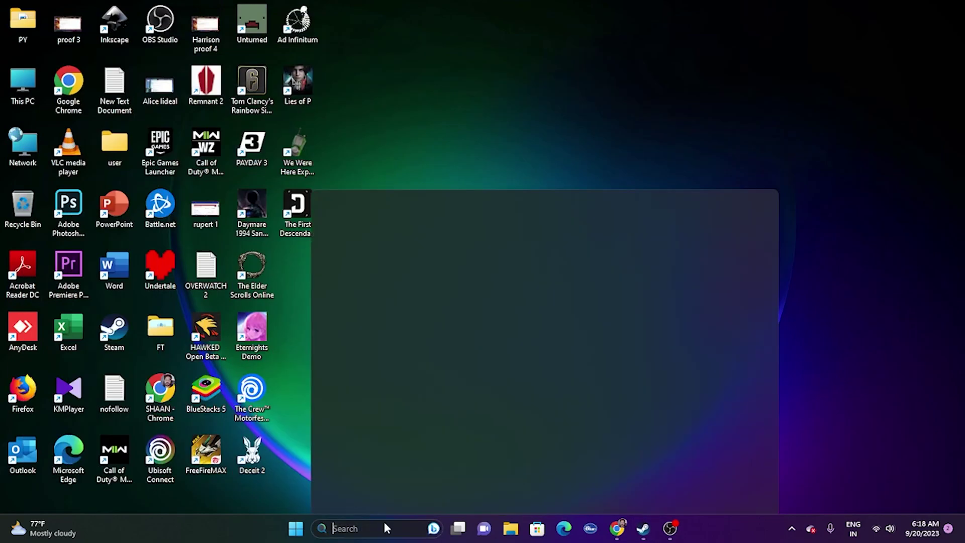
left_click(395, 229)
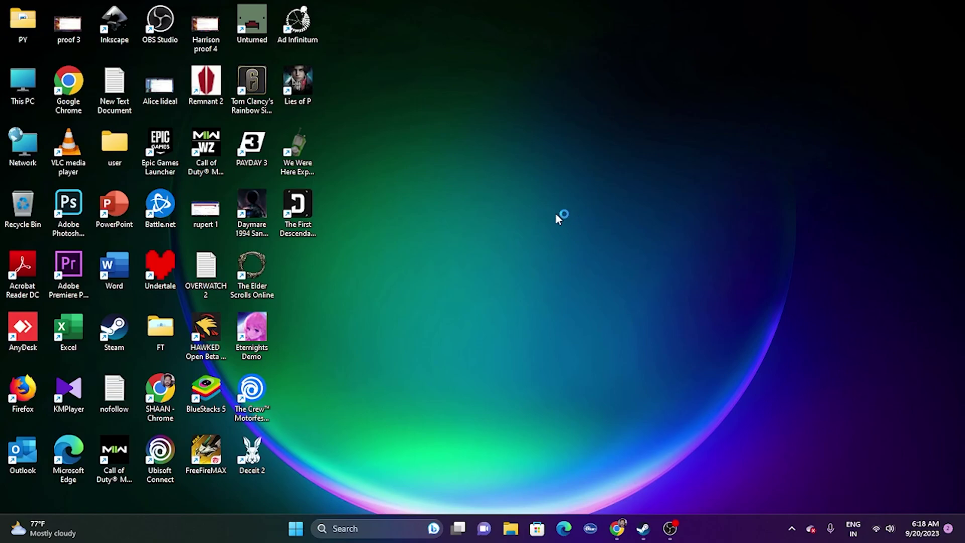
Disable services with Microsoft services hidden, apply, and exit without restarting
left_click(395, 170)
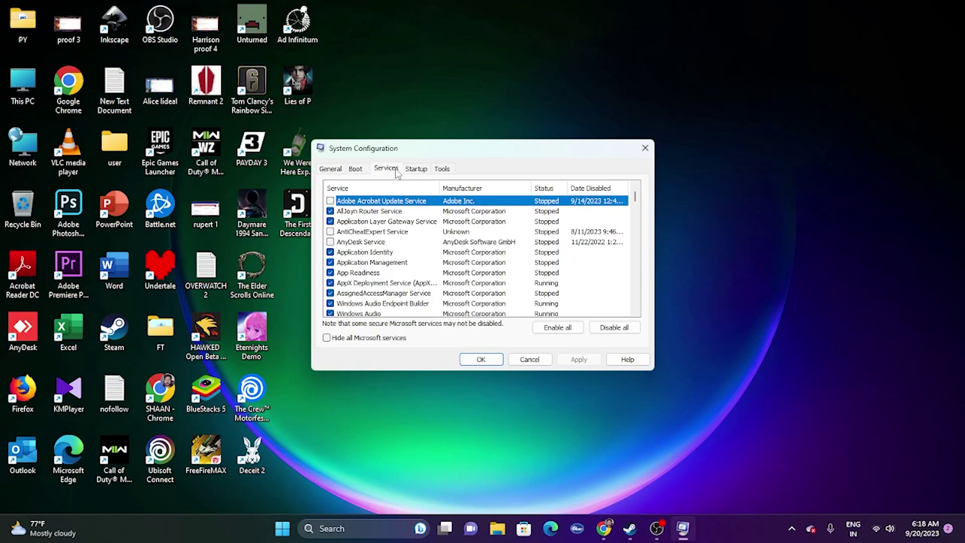
left_click(600, 329)
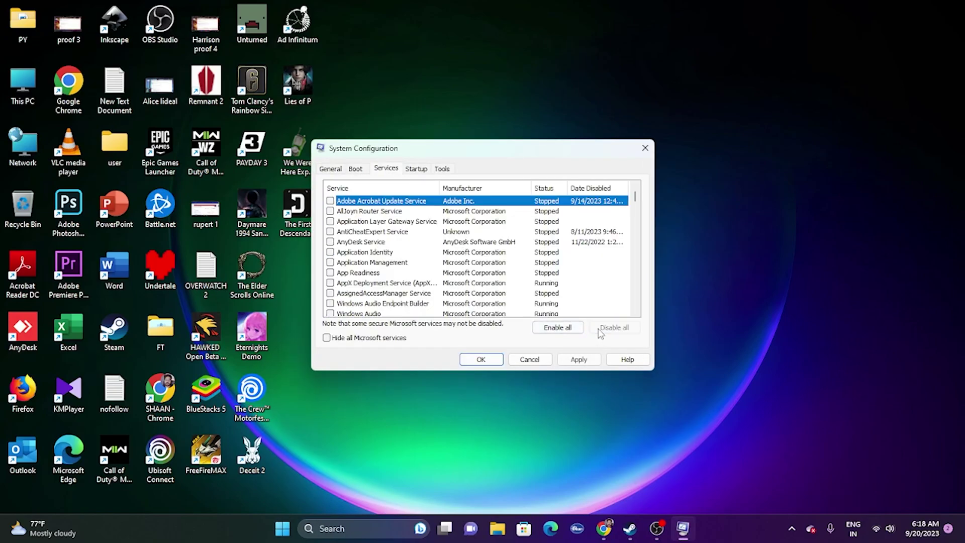
left_click(328, 339)
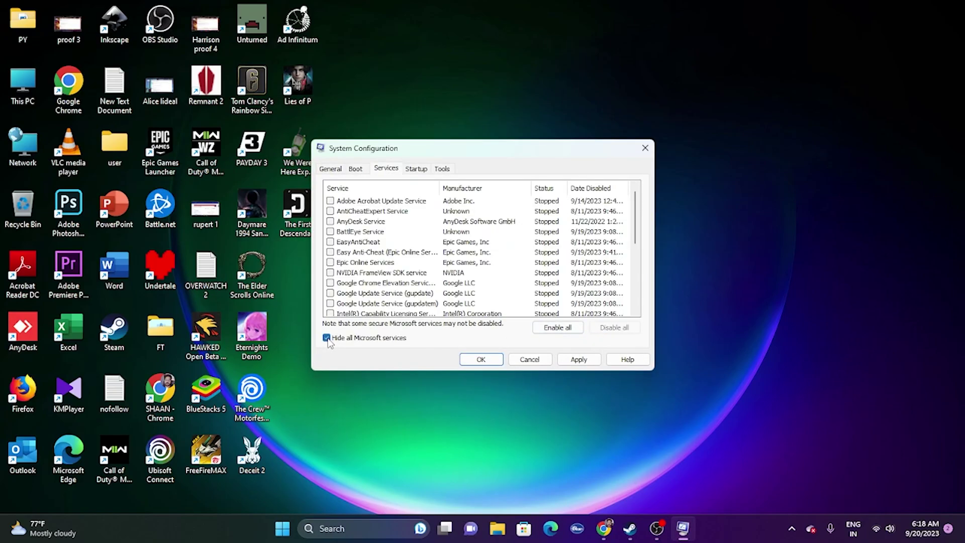
left_click(579, 360)
left_click(480, 360)
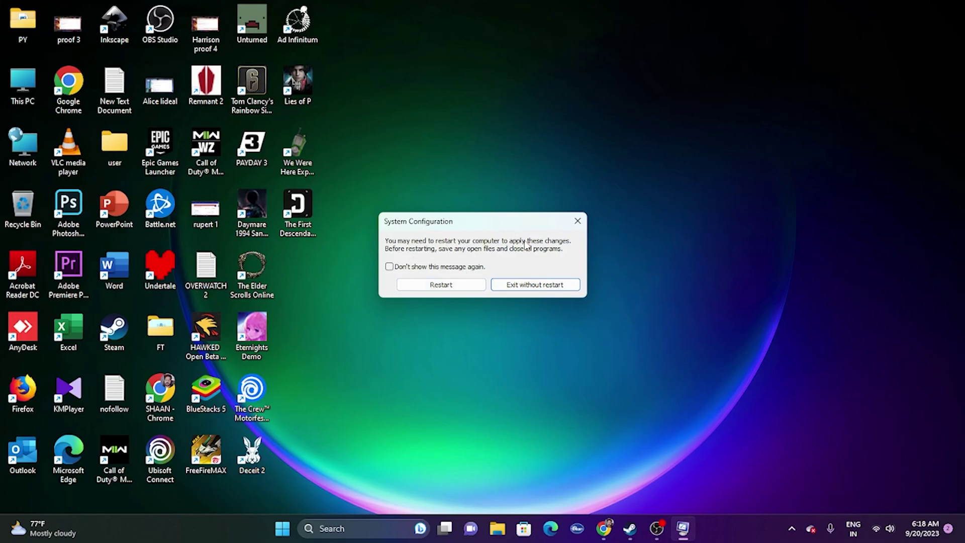
left_click(556, 286)
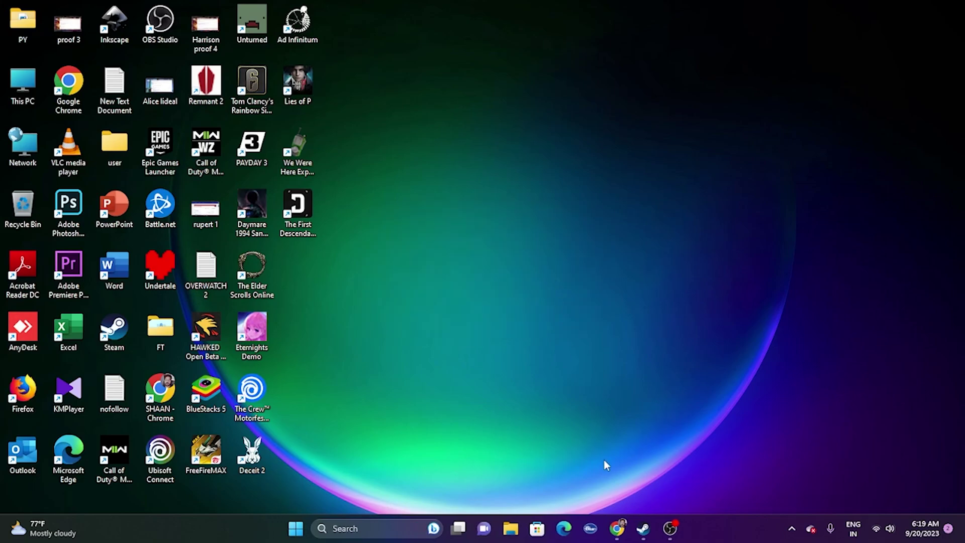
Bring the Steam library to the front
left_click(630, 528)
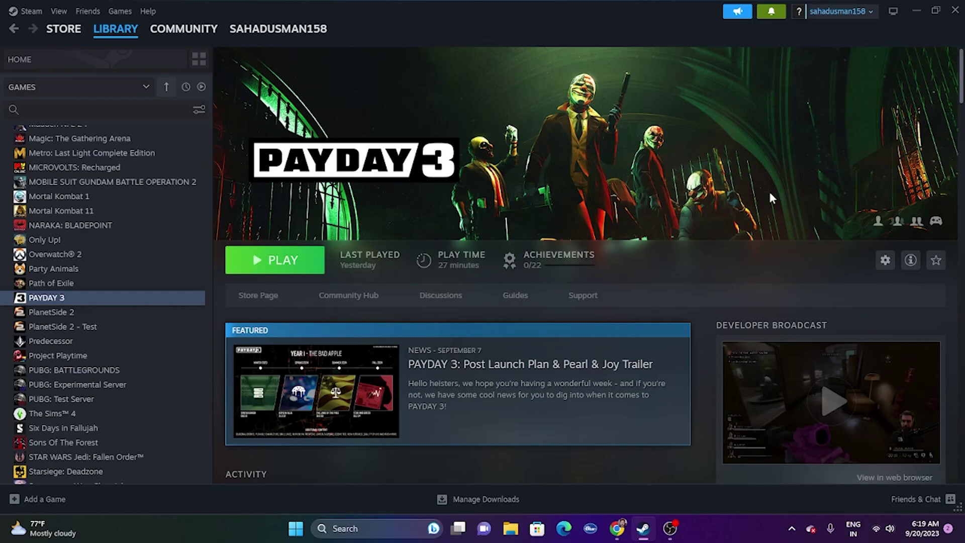
left_click(329, 534)
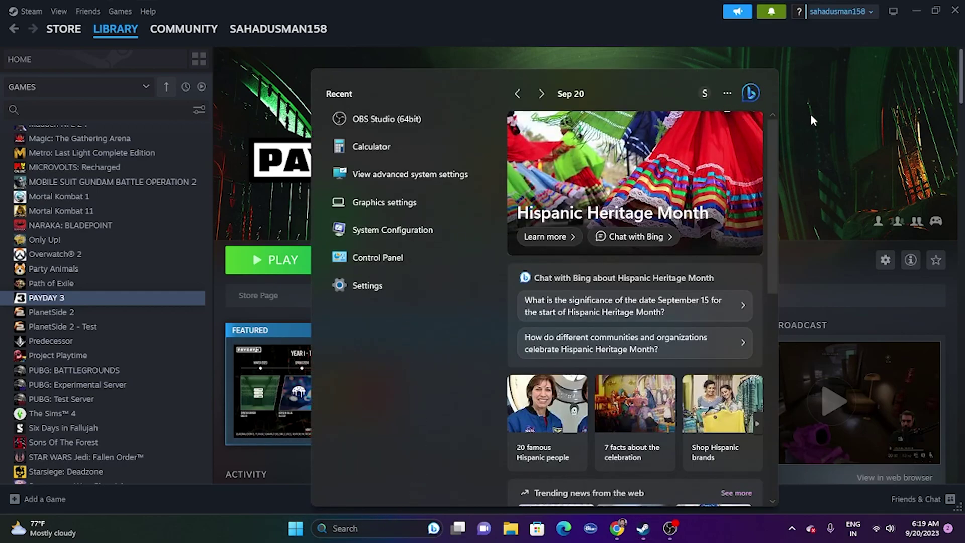
left_click(834, 129)
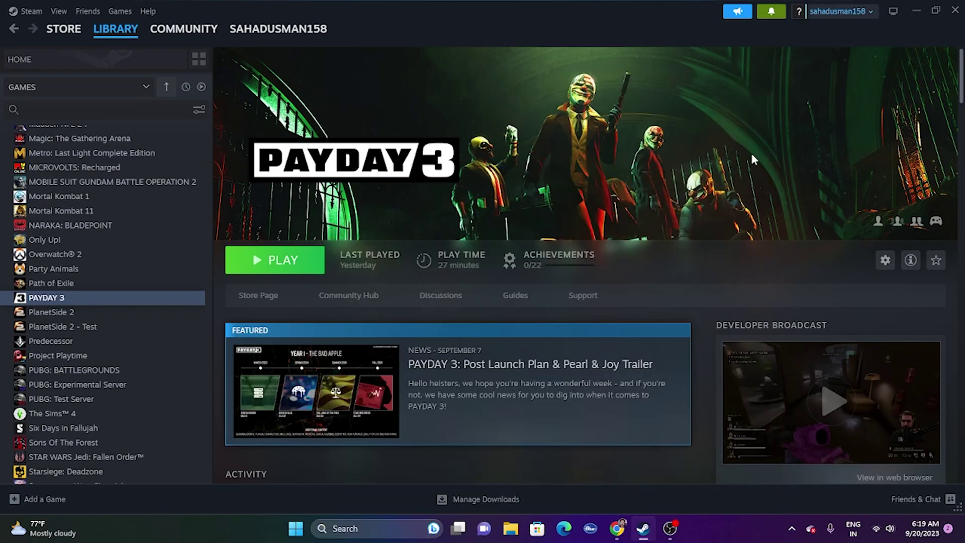
Enter -dx12 in PAYDAY 3's Launch Options in Properties, then close the dialog
right_click(85, 303)
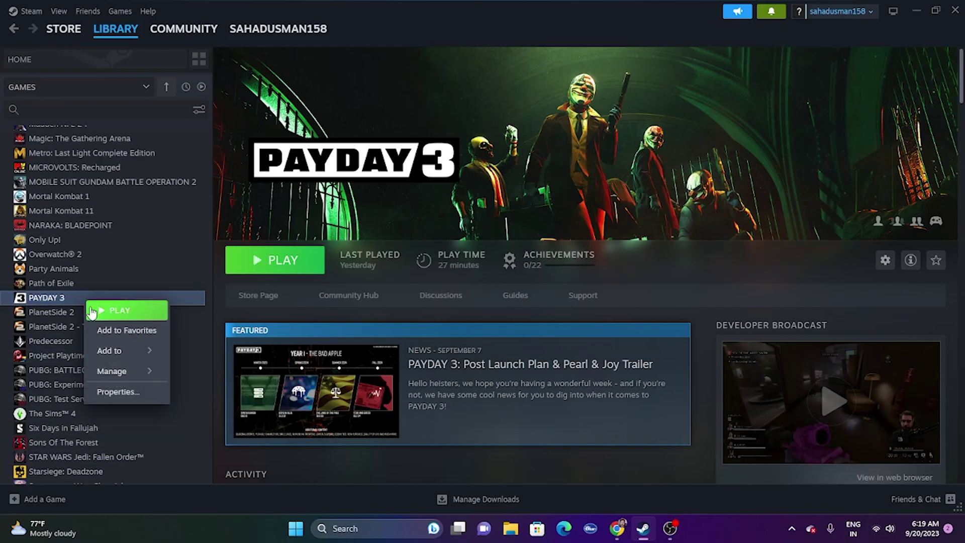
left_click(108, 390)
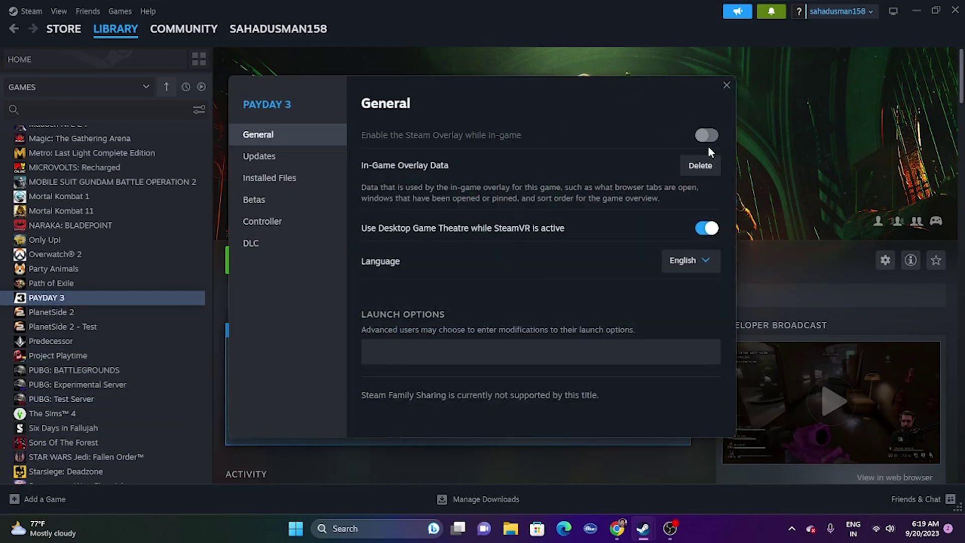
left_click_drag(566, 103, 726, 111)
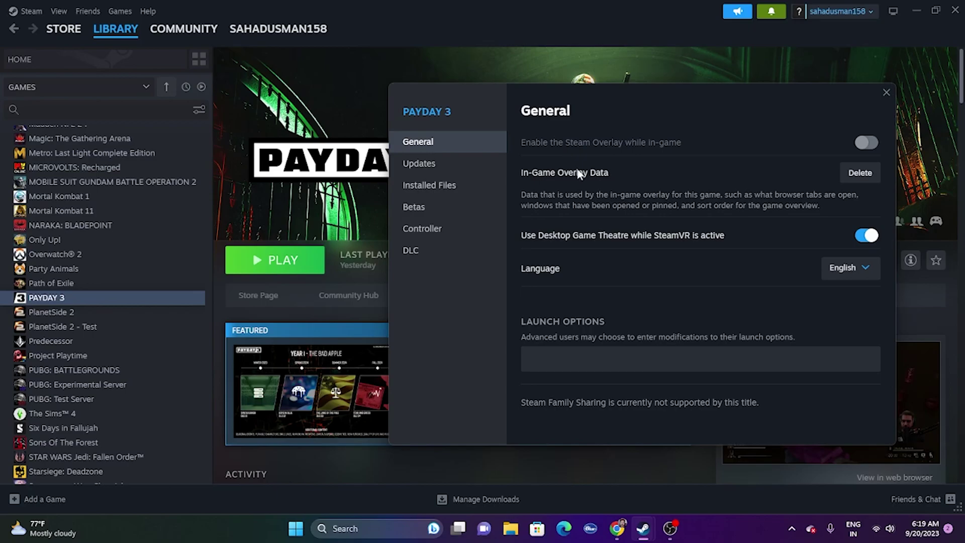
left_click(592, 352)
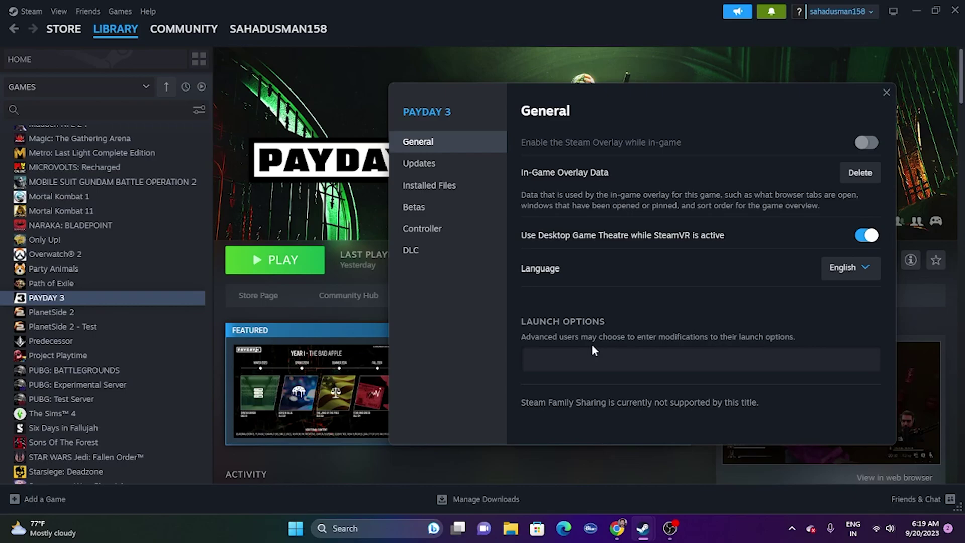
type("-dx11")
key("BackSpace")
type("2")
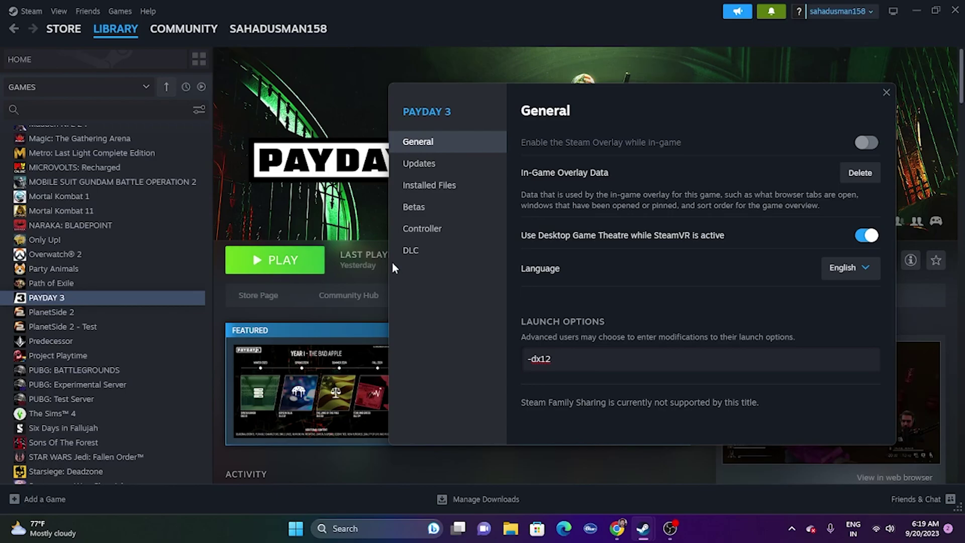
left_click(885, 91)
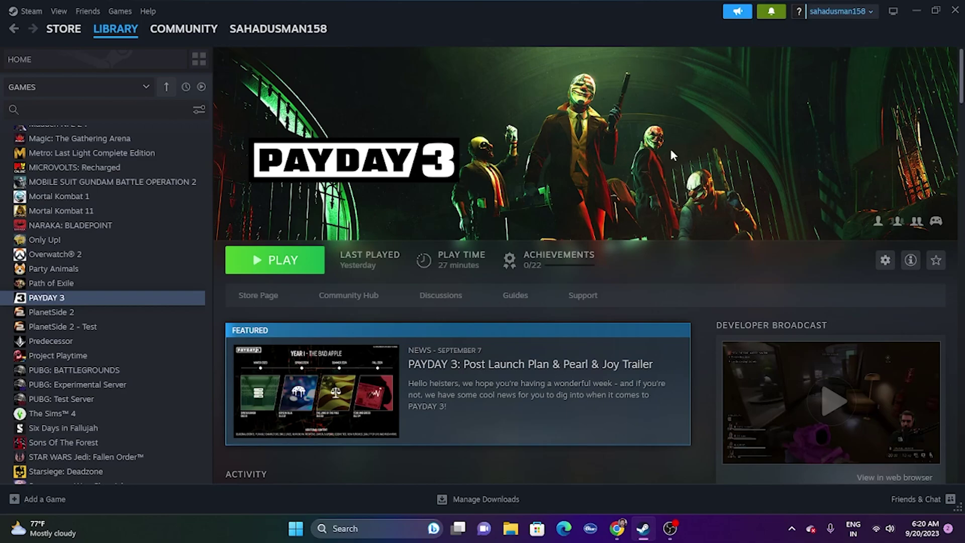
Minimize Steam and open the Windows Graphics settings page
left_click(916, 11)
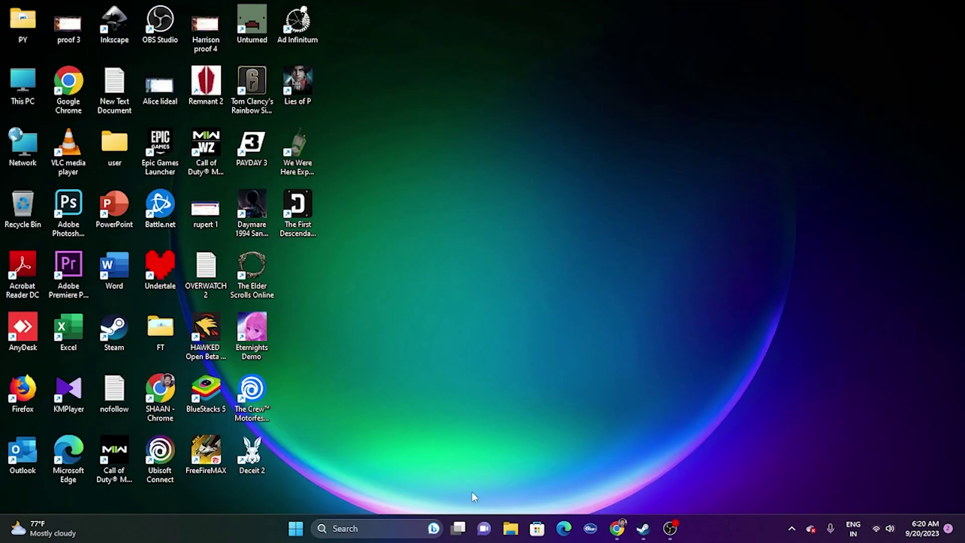
left_click(402, 527)
left_click(403, 207)
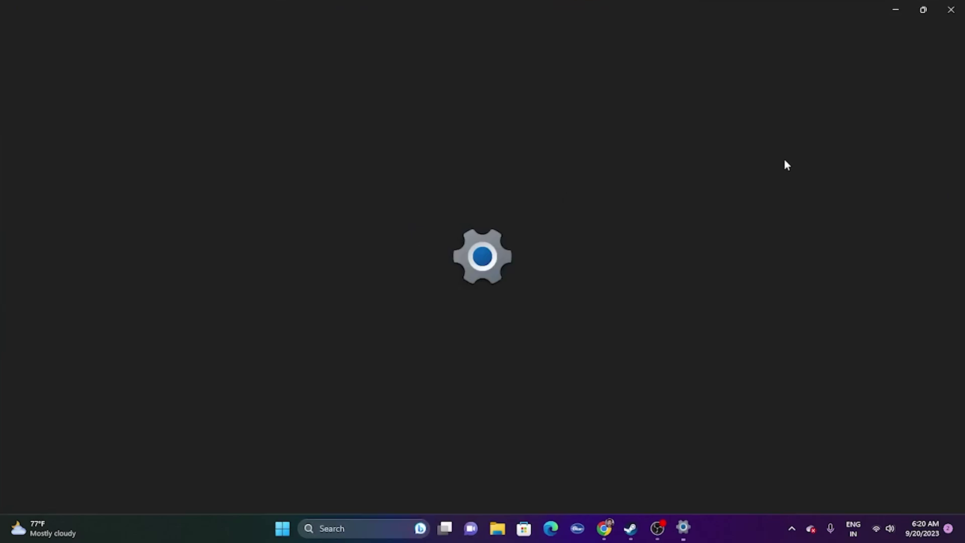
scroll(793, 167, "down", 12)
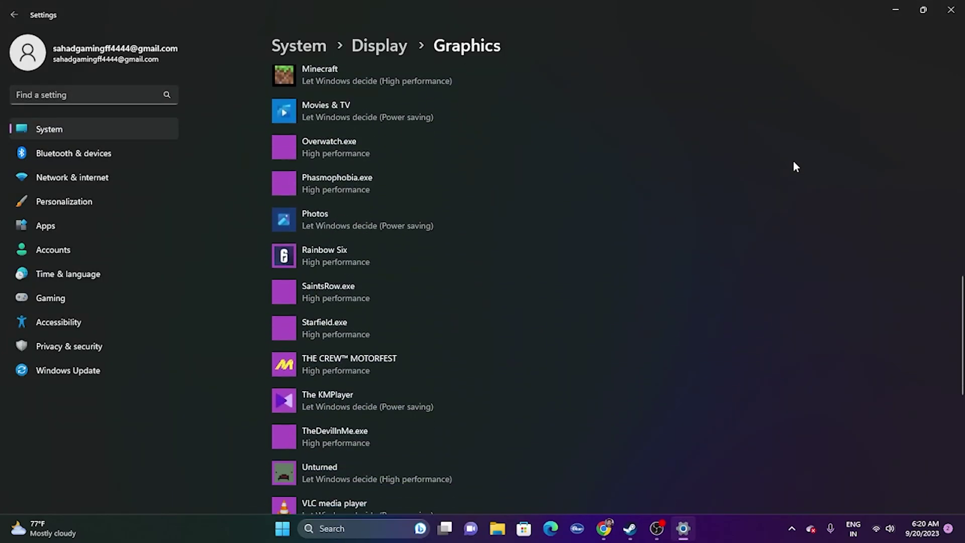
scroll(795, 168, "up", 12)
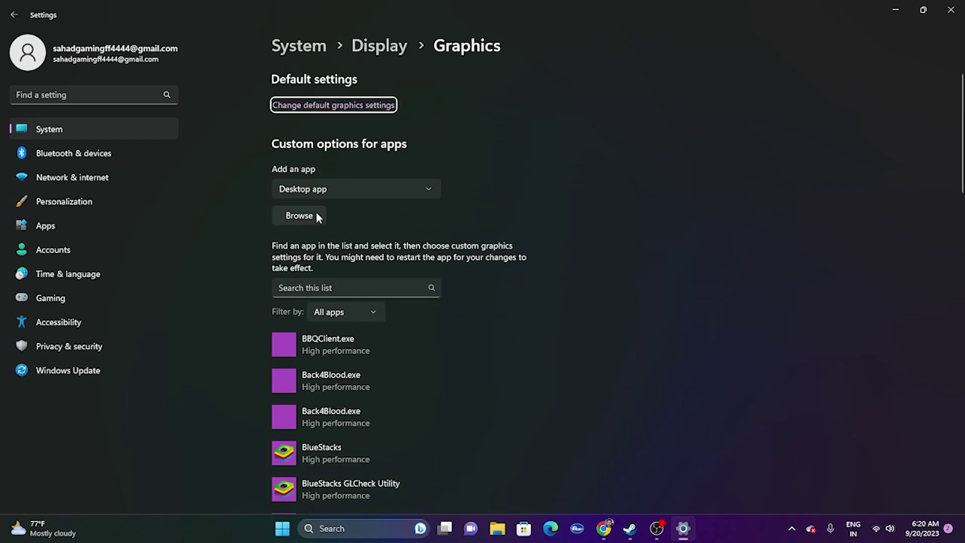
Add PAYDAY3Client from D:\SteamLibrary\steamapps\common\PAYDAY3 to the Graphics app list
left_click(300, 215)
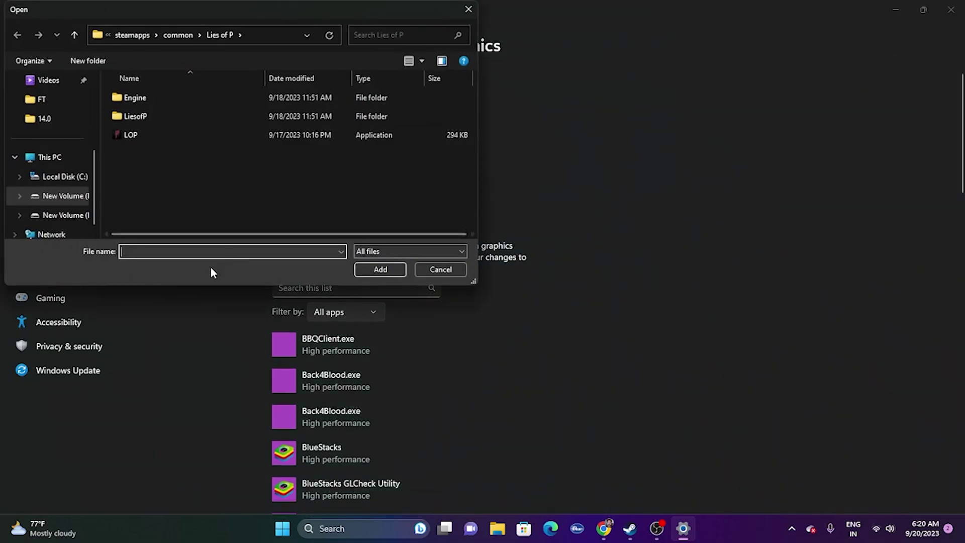
left_click(59, 160)
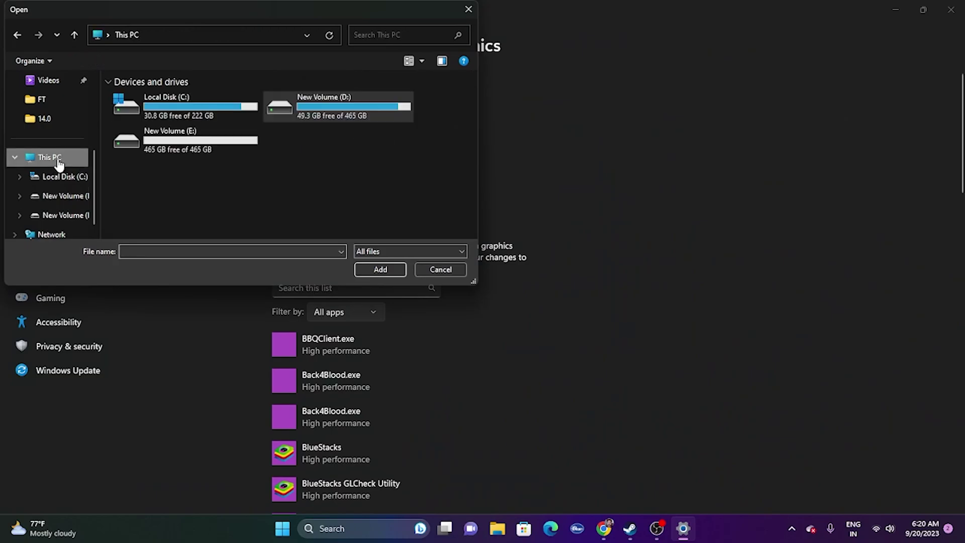
double_click(328, 114)
double_click(167, 121)
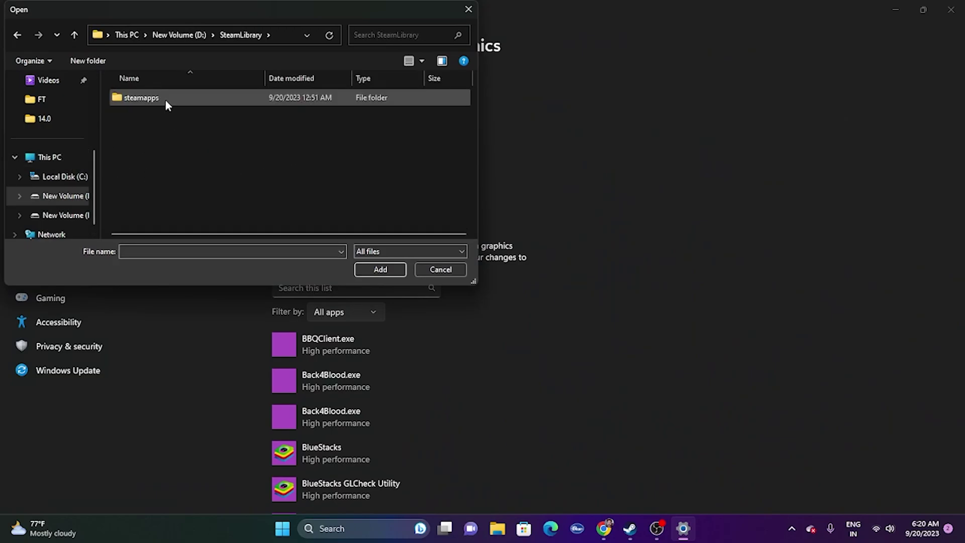
double_click(165, 98)
double_click(161, 105)
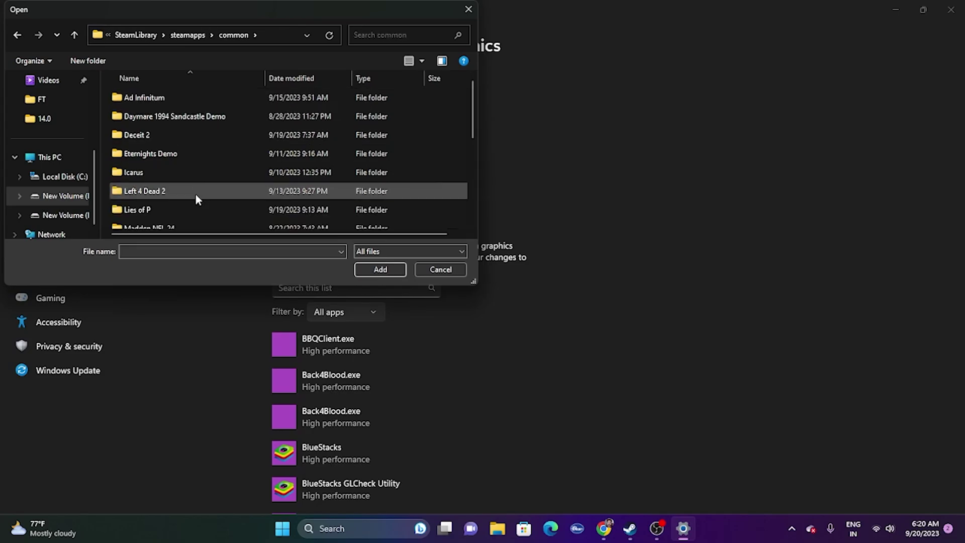
scroll(182, 165, "down", 4)
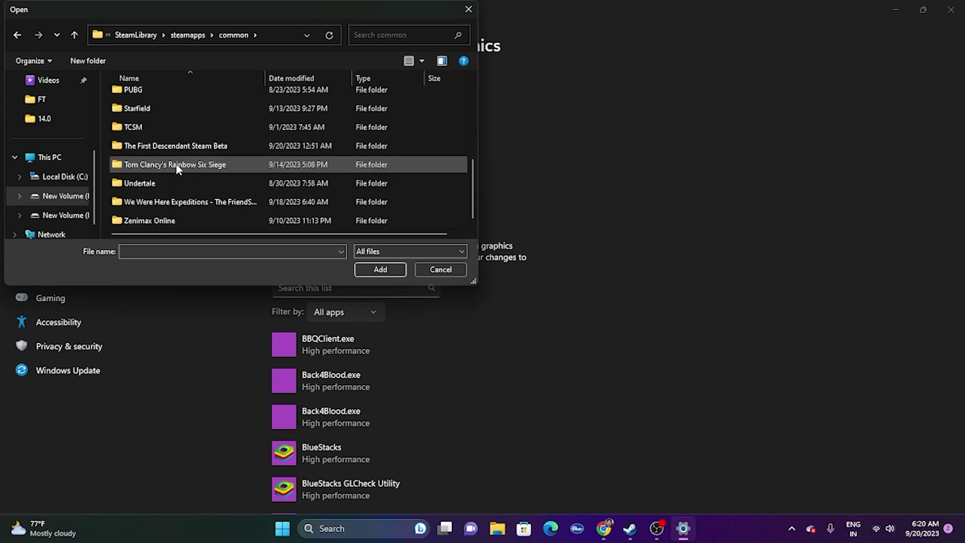
scroll(176, 165, "up", 1)
double_click(147, 111)
left_click(152, 136)
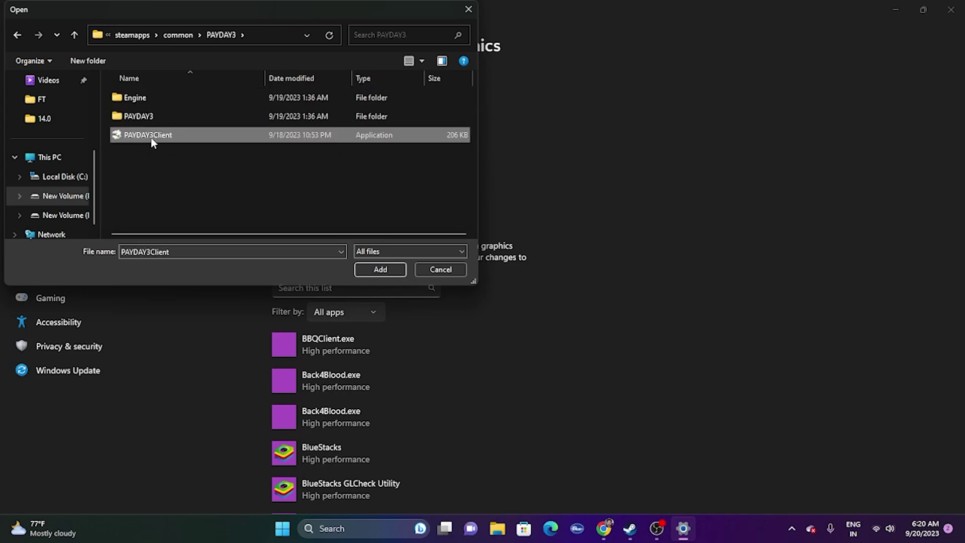
left_click(380, 269)
scroll(742, 192, "down", 5)
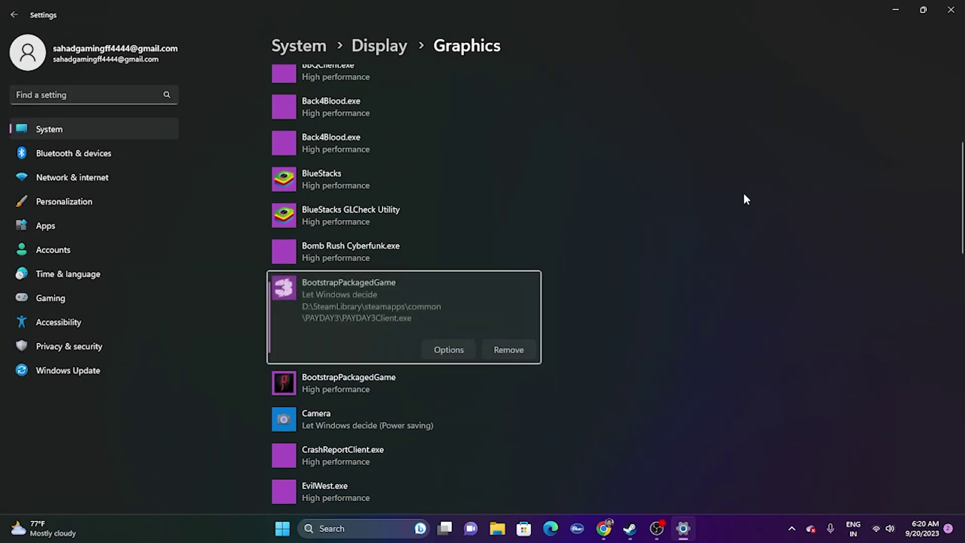
Save High performance as PAYDAY3Client's graphics preference, then close Settings and bring back Steam
scroll(745, 199, "down", 2)
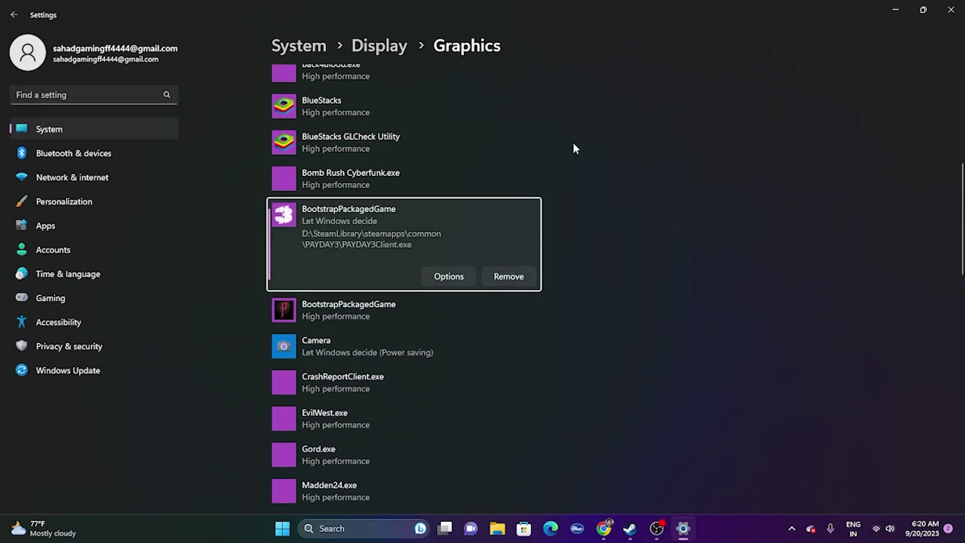
left_click(445, 277)
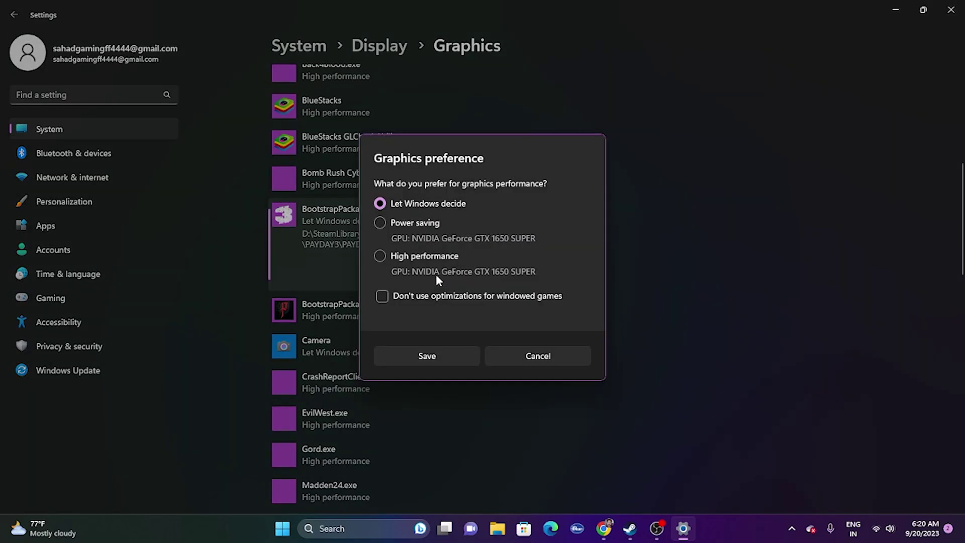
left_click(380, 255)
left_click(442, 352)
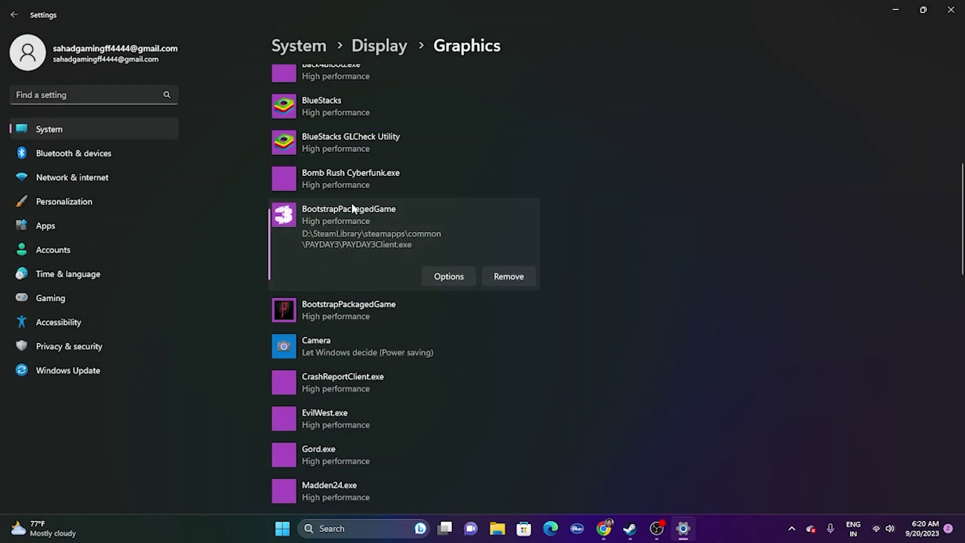
left_click(443, 276)
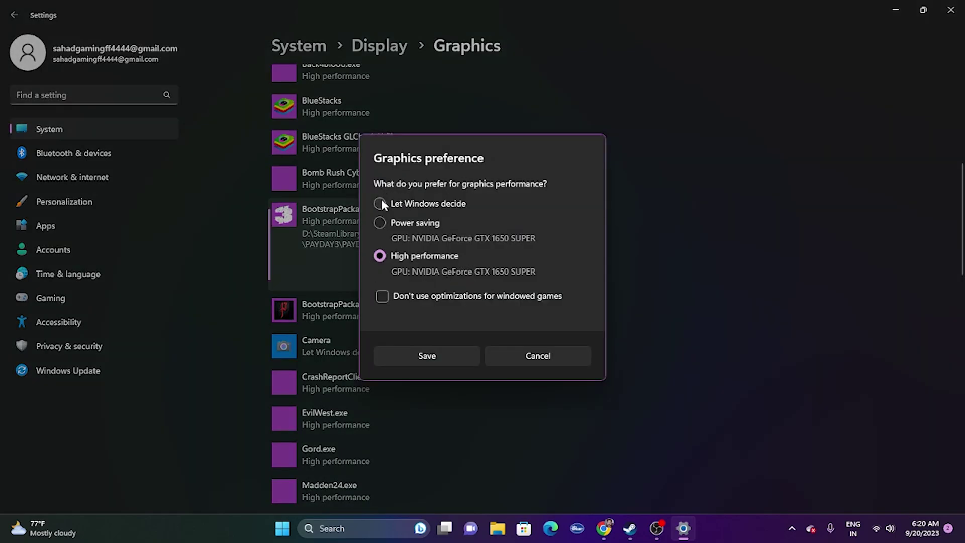
left_click(457, 358)
left_click(952, 20)
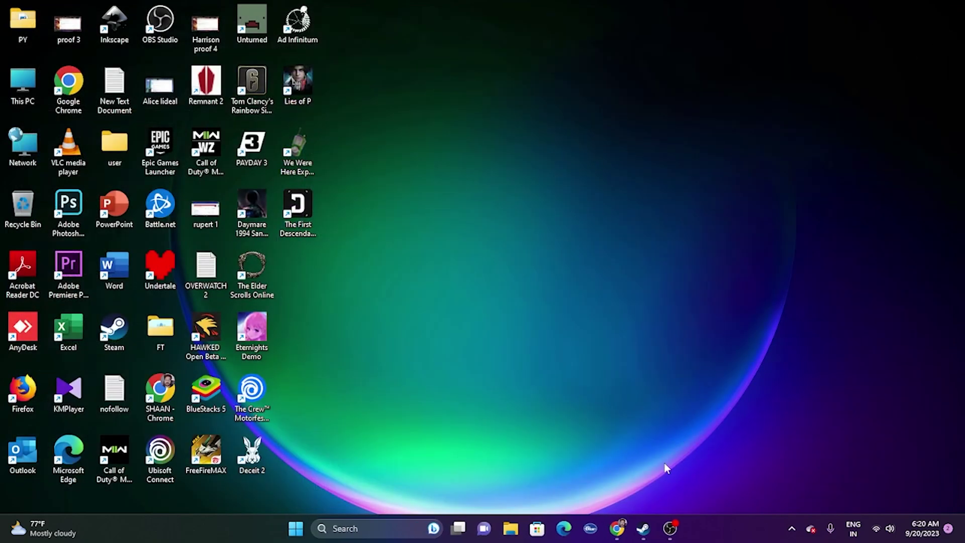
left_click(644, 527)
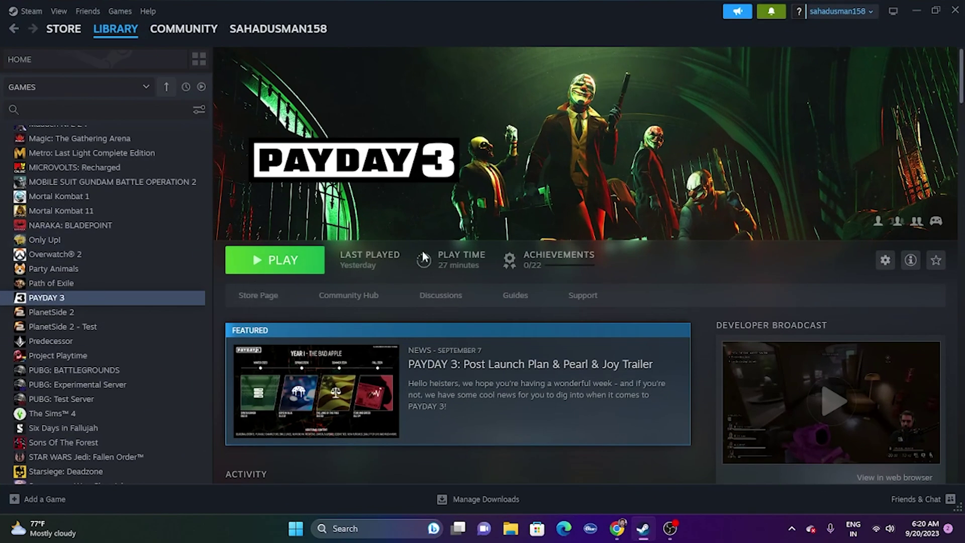